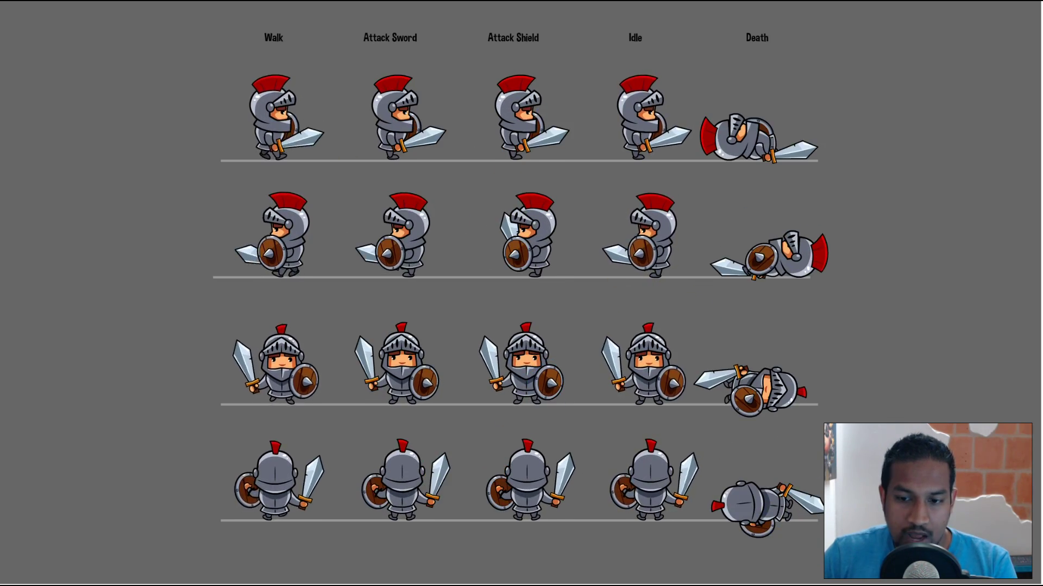
Step: Open 21.png from the Sprites/Enviroment/water folder and page back through the preceding water tile images
{"action": "left_click", "coordinate": [692, 585]}
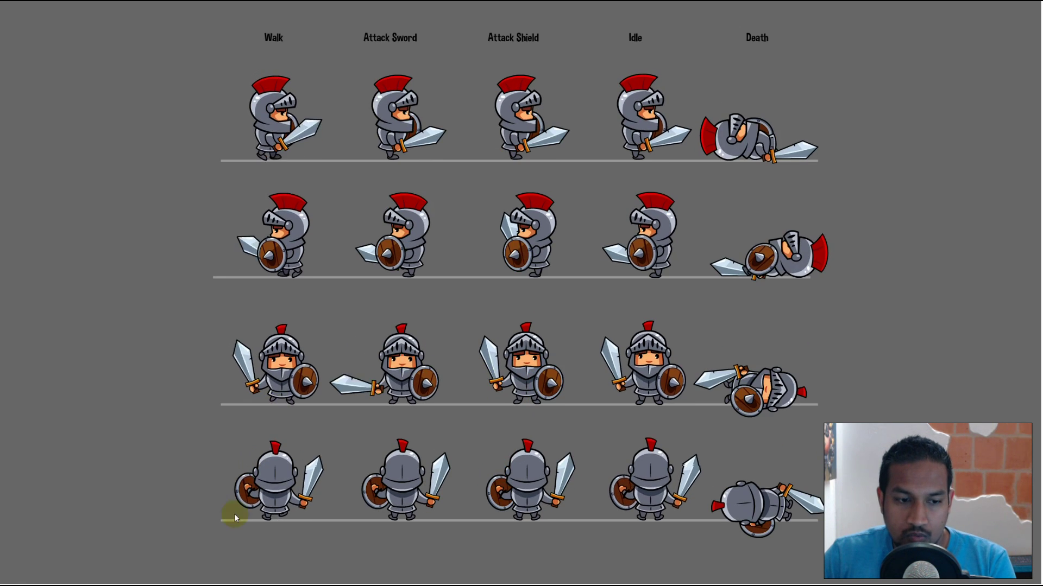
{"action": "key", "text": "alt+Tab"}
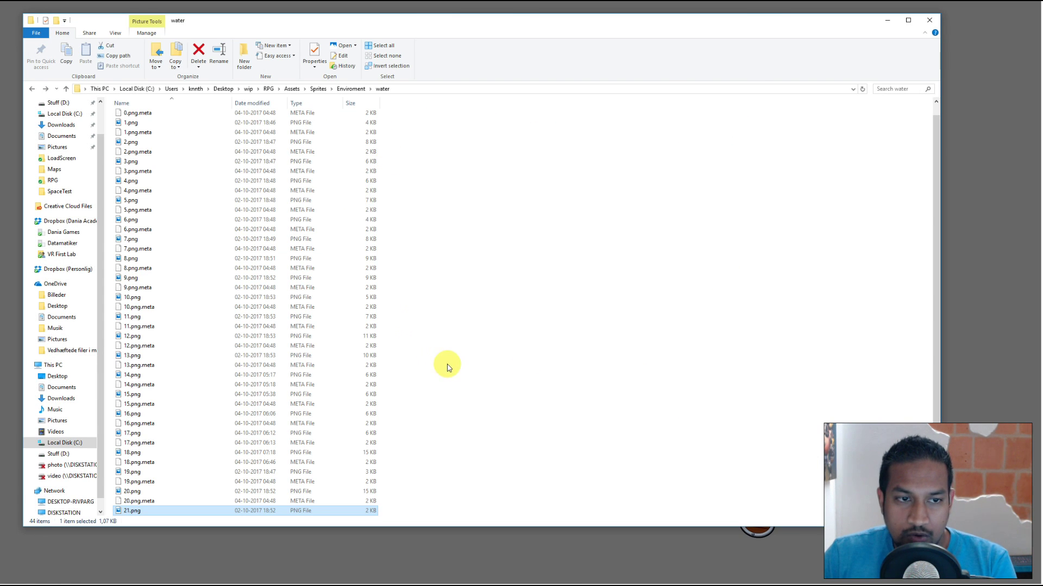
{"action": "scroll", "coordinate": [326, 324], "scroll_direction": "down", "scroll_amount": 1}
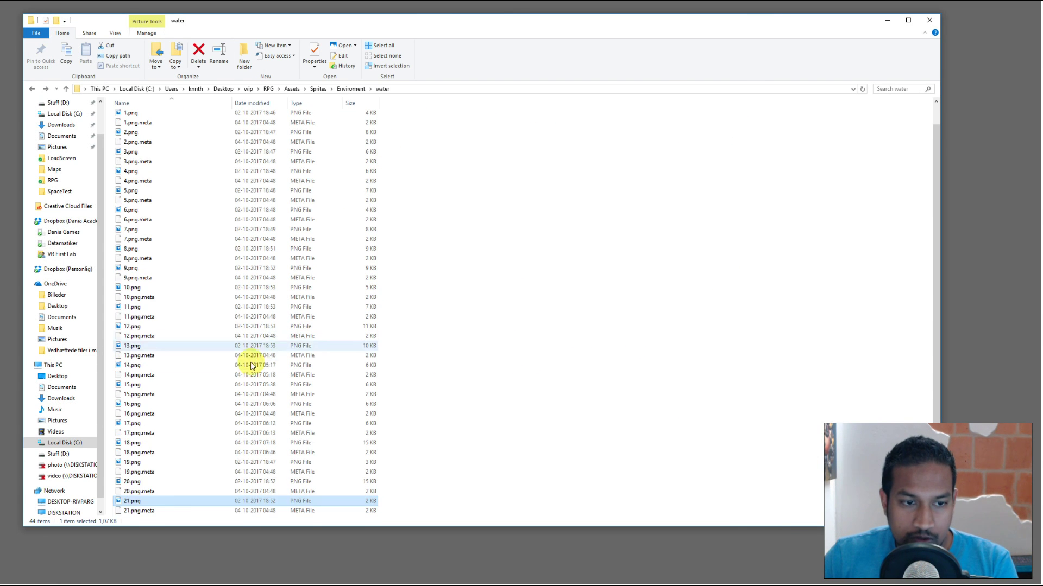
{"action": "double_click", "coordinate": [137, 501]}
{"action": "key", "text": "Left"}
{"action": "key", "text": "Left"}
{"action": "key", "text": "Left"}
{"action": "key", "text": "Left"}
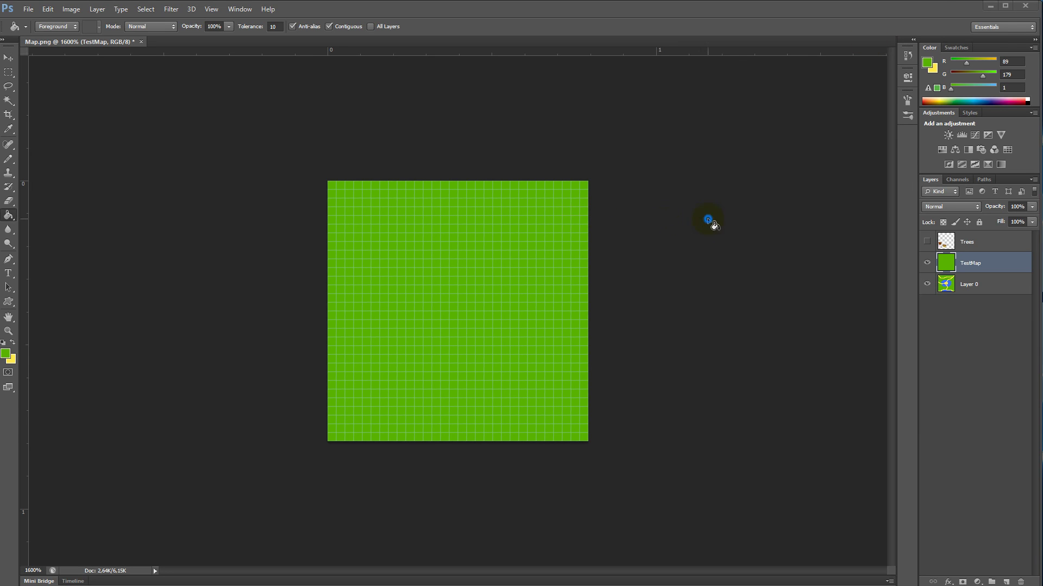
Step: Examine the pixel grid of the green TestMap layer in Photoshop up close
{"action": "key", "text": "ctrl+plus"}
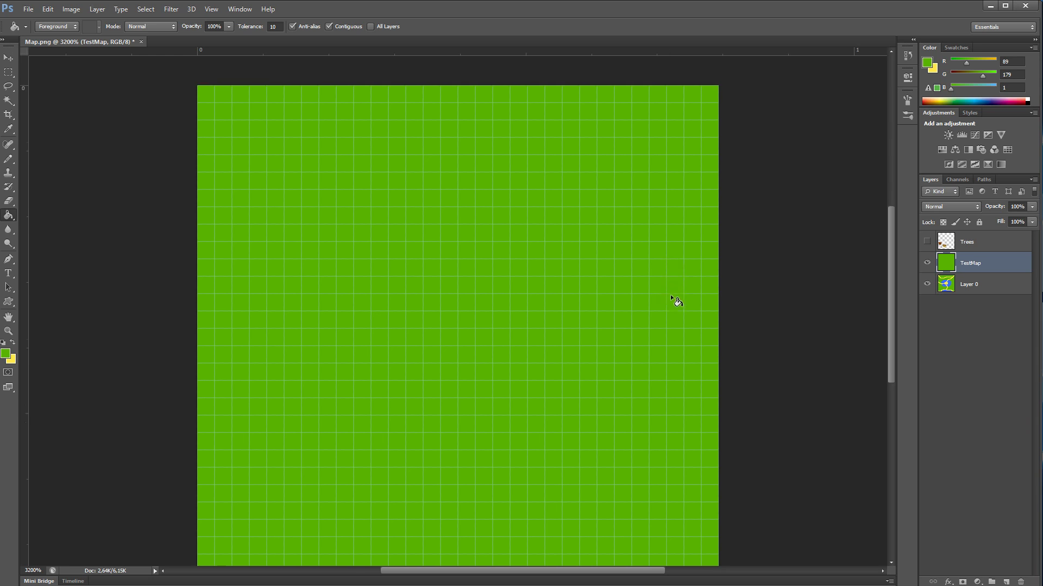
{"action": "scroll", "coordinate": [686, 289], "scroll_direction": "up", "scroll_amount": 1}
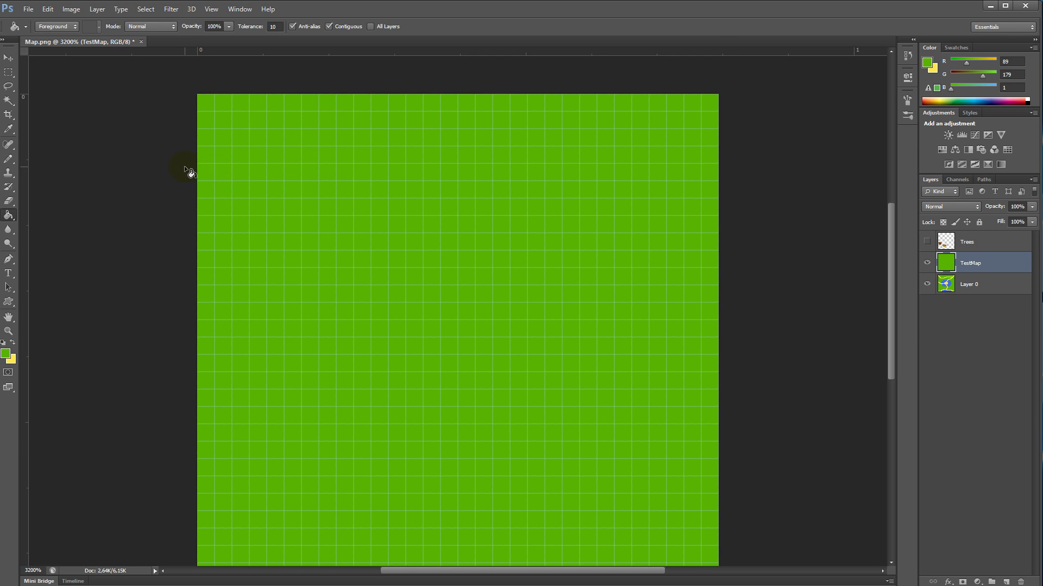
{"action": "scroll", "coordinate": [184, 165], "scroll_direction": "down", "scroll_amount": 4}
{"action": "scroll", "coordinate": [184, 167], "scroll_direction": "up", "scroll_amount": 4}
{"action": "scroll", "coordinate": [302, 180], "scroll_direction": "up", "scroll_amount": 5}
{"action": "scroll", "coordinate": [338, 193], "scroll_direction": "down", "scroll_amount": 5}
{"action": "scroll", "coordinate": [338, 194], "scroll_direction": "down", "scroll_amount": 3}
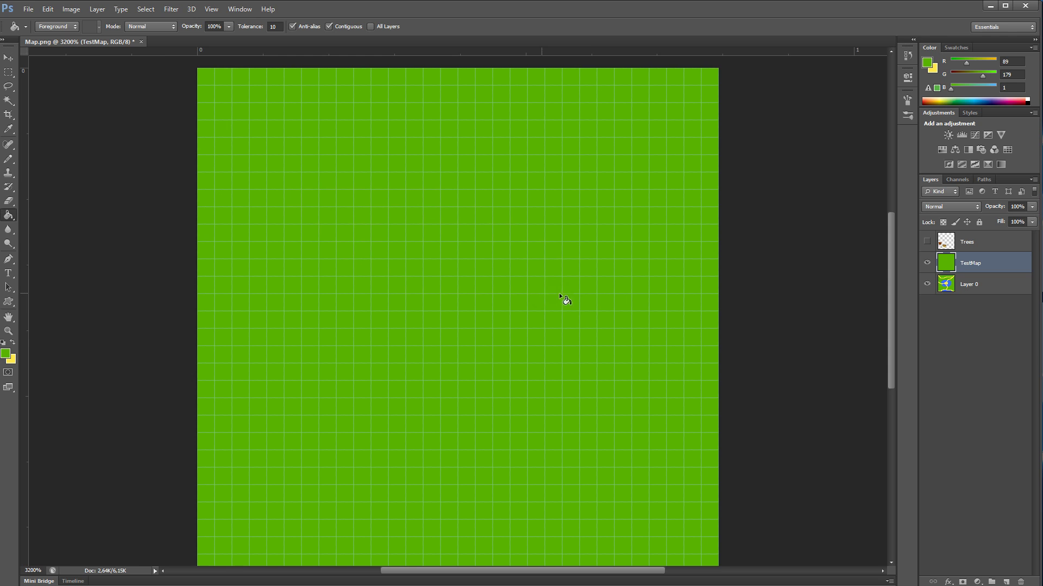
{"action": "key", "text": "ctrl+minus"}
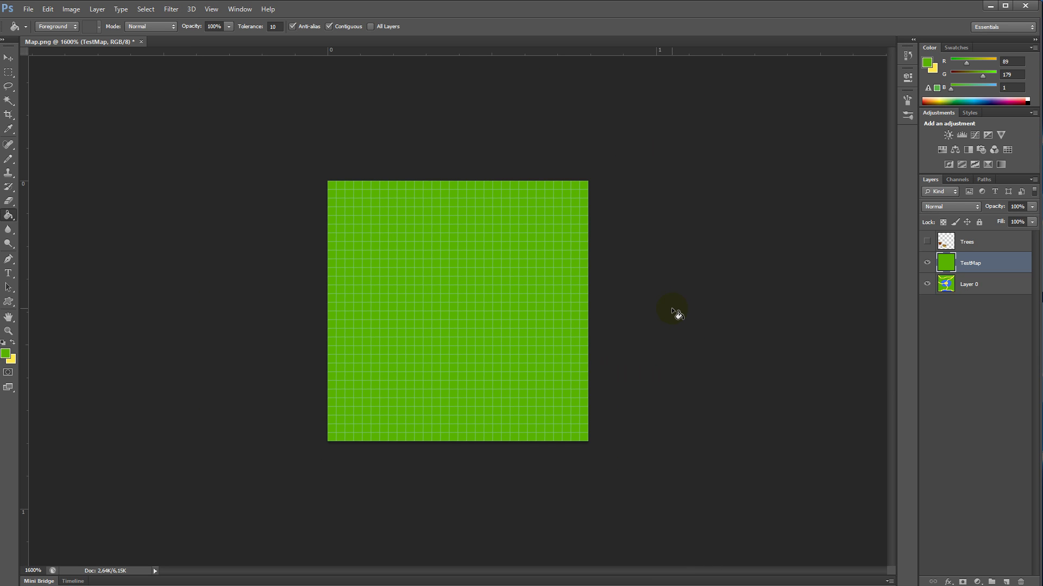
Step: Switch to Unity, play the game to inspect the map generated from TestMap in the Scene view, and stop it
{"action": "key", "text": "super"}
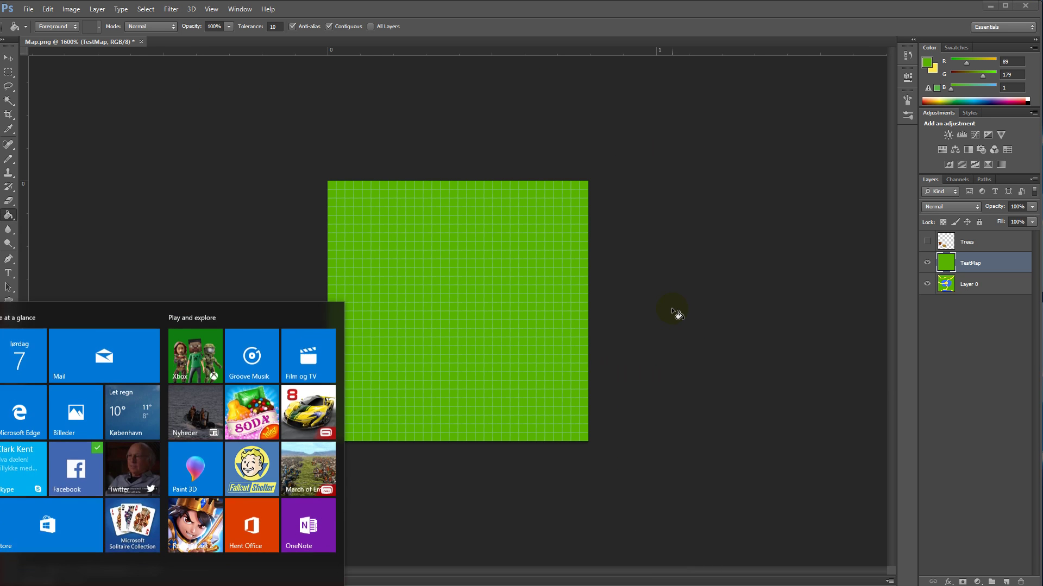
{"action": "key", "text": "super"}
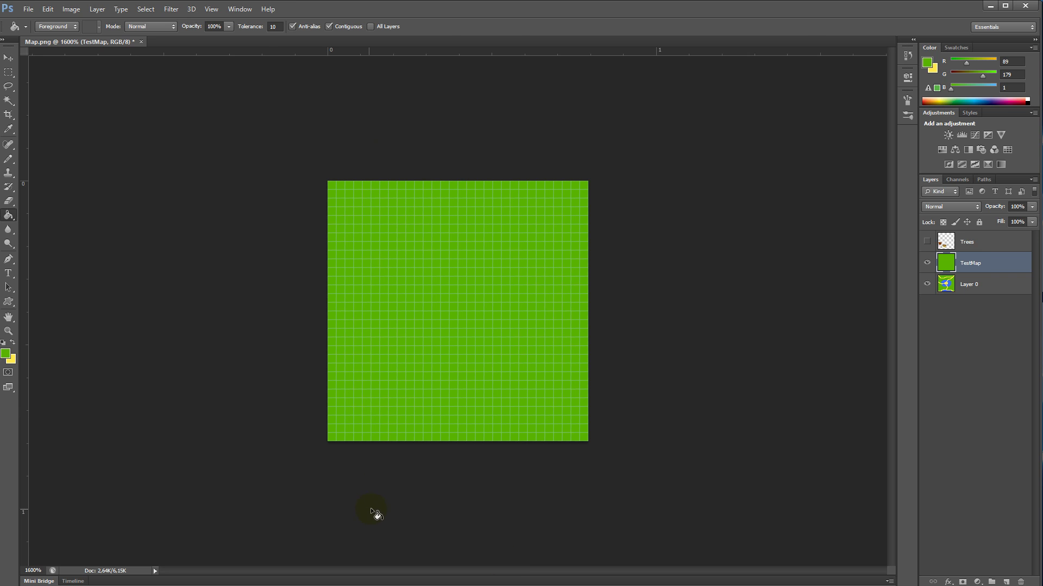
{"action": "key", "text": "alt+Tab"}
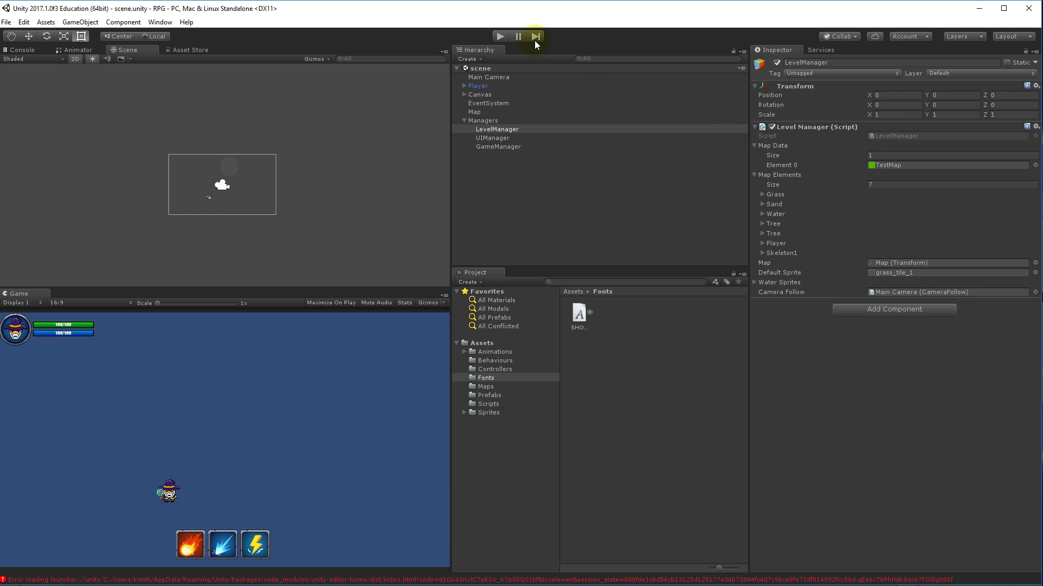
{"action": "left_click", "coordinate": [500, 37]}
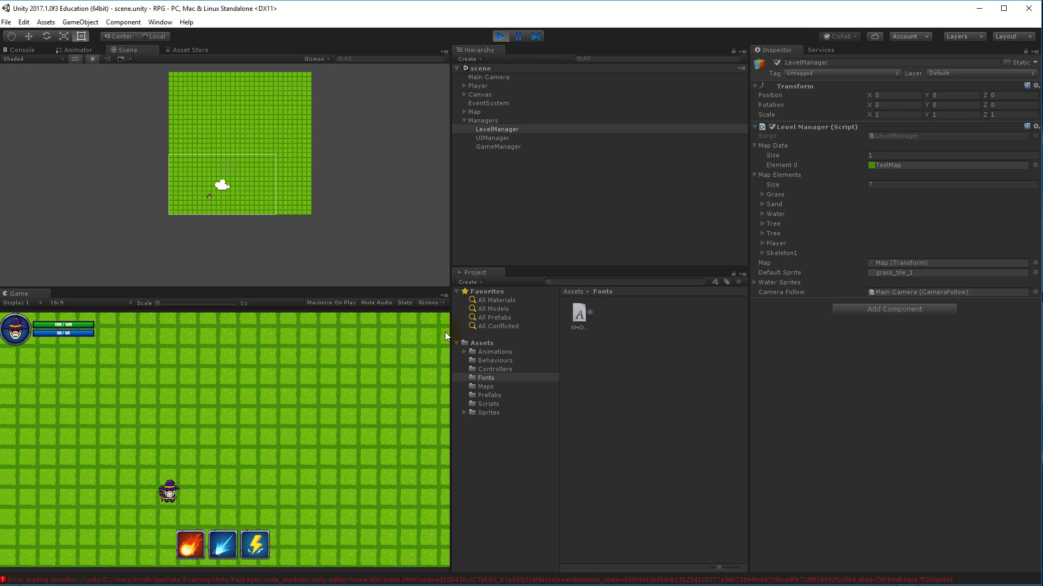
{"action": "scroll", "coordinate": [377, 123], "scroll_direction": "up", "scroll_amount": 4}
{"action": "middle_click_drag", "start_coordinate": [402, 111], "coordinate": [380, 220]}
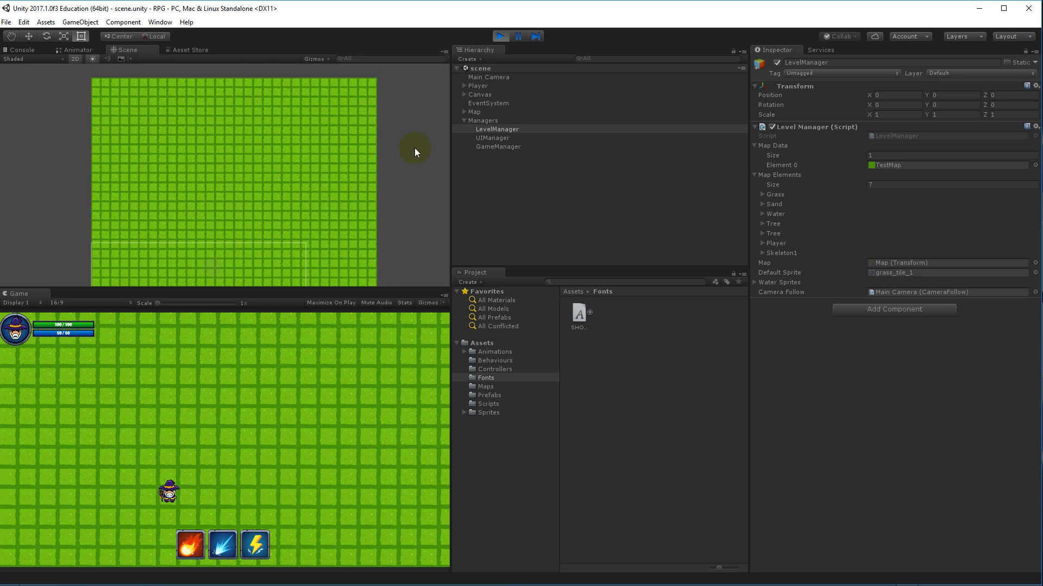
{"action": "scroll", "coordinate": [317, 165], "scroll_direction": "up", "scroll_amount": 8}
{"action": "scroll", "coordinate": [201, 152], "scroll_direction": "down", "scroll_amount": 13}
{"action": "scroll", "coordinate": [293, 168], "scroll_direction": "down", "scroll_amount": 4}
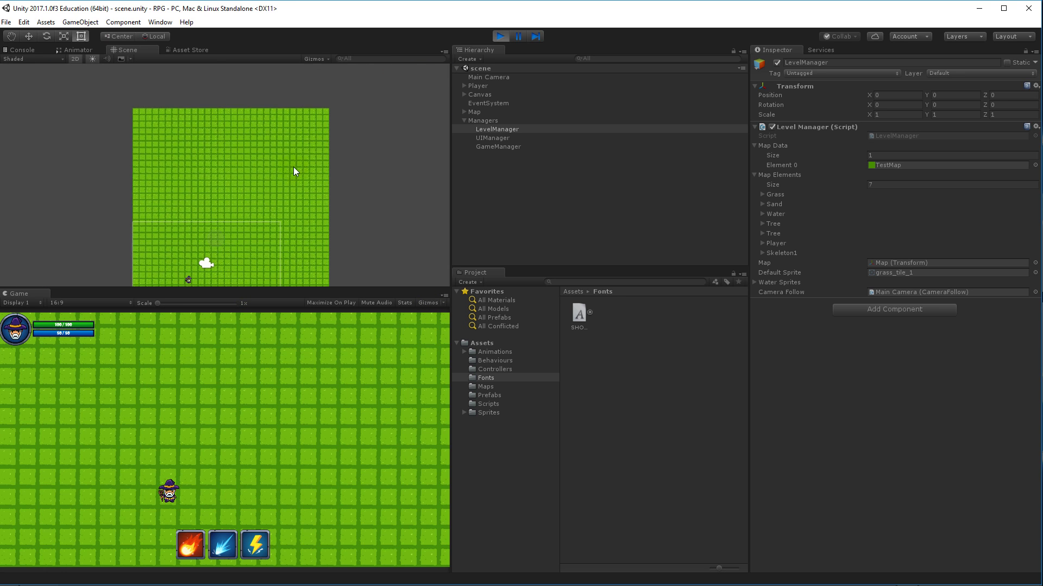
{"action": "middle_click_drag", "start_coordinate": [346, 199], "coordinate": [367, 174]}
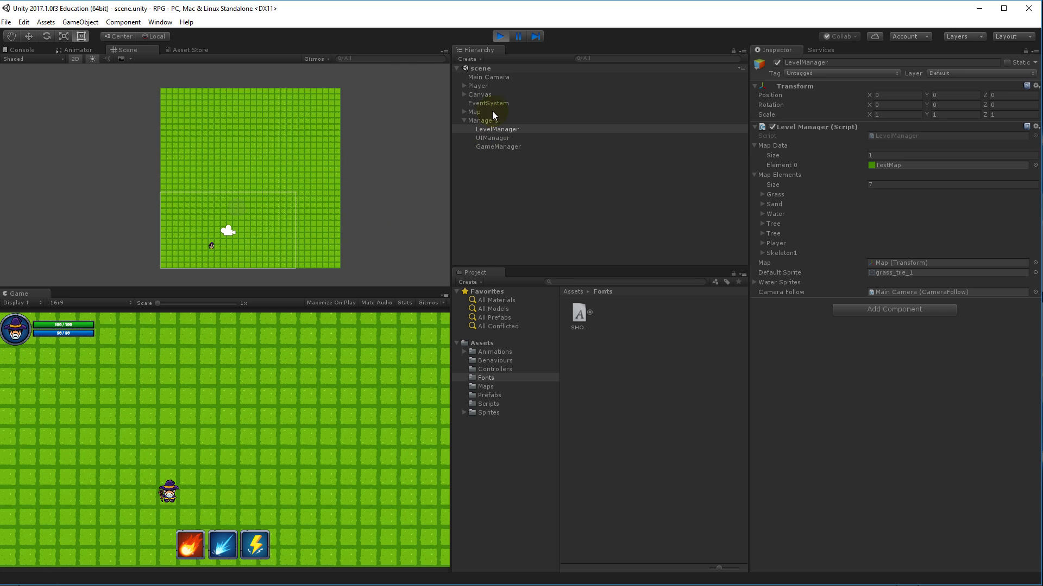
{"action": "left_click", "coordinate": [499, 38]}
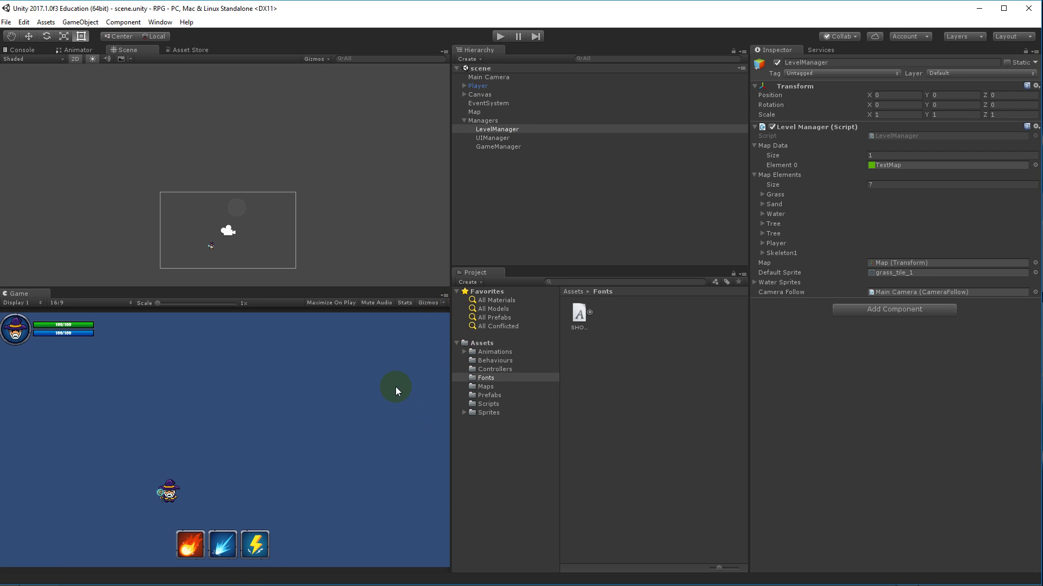
Step: Switch to Photoshop and draw a winding one-pixel yellow path on the TestMap layer from the upper edge to the lower-left corner with the Pencil tool
{"action": "key", "text": "alt+Tab"}
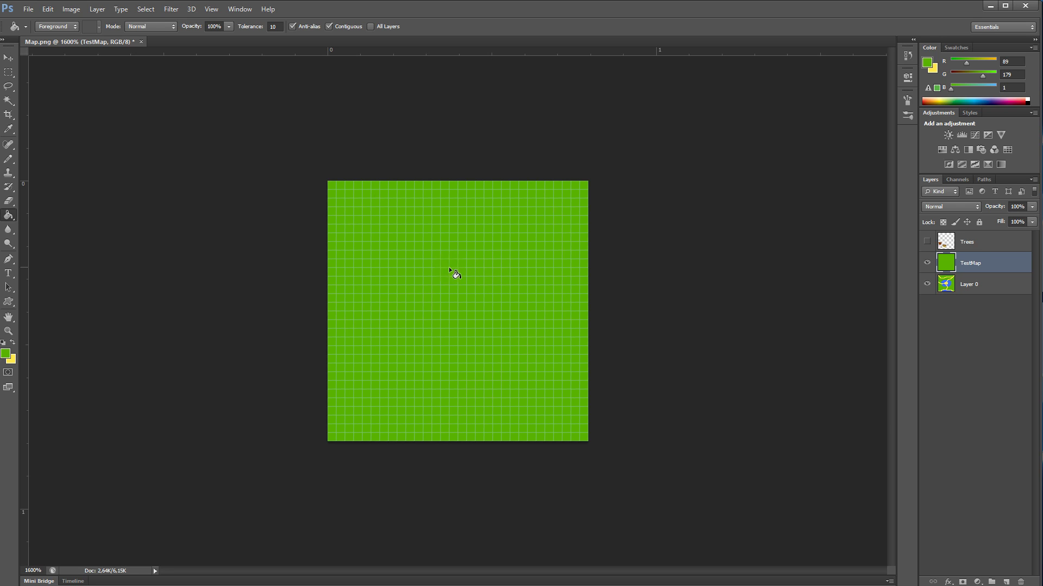
{"action": "key", "text": "c"}
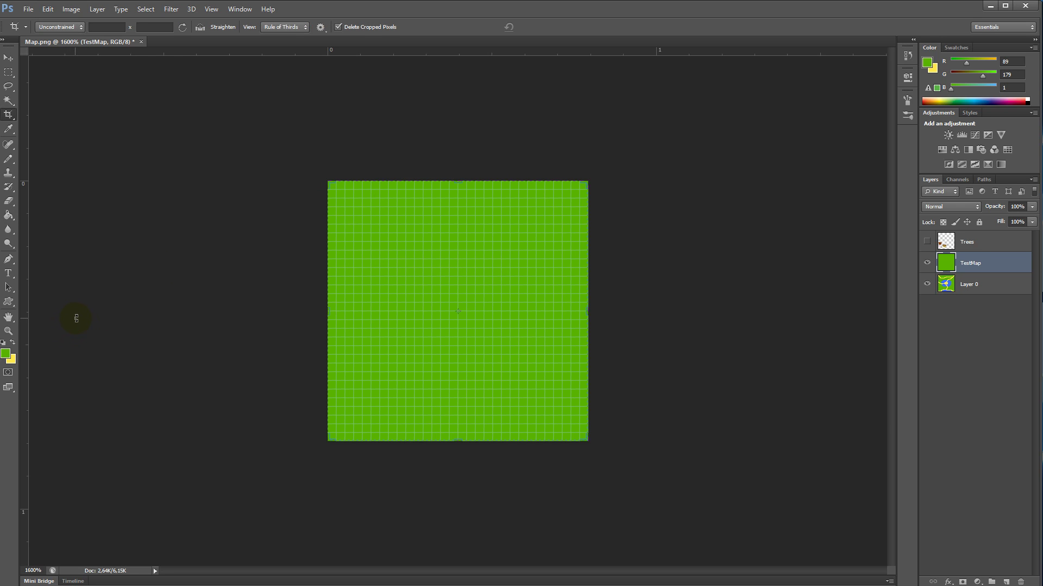
{"action": "left_click", "coordinate": [9, 161]}
{"action": "key", "text": "x"}
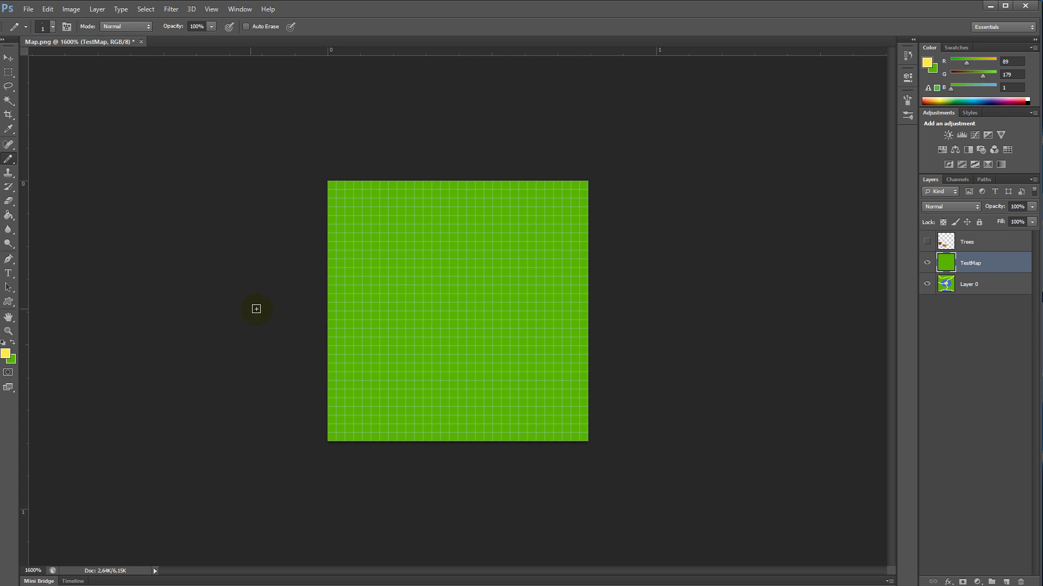
{"action": "mouse_move", "coordinate": [392, 348]}
{"action": "left_mouse_down"}
{"action": "mouse_move", "coordinate": [514, 298]}
{"action": "mouse_move", "coordinate": [463, 209]}
{"action": "mouse_move", "coordinate": [470, 181]}
{"action": "left_mouse_up"}
{"action": "left_click_drag", "start_coordinate": [387, 363], "coordinate": [339, 437]}
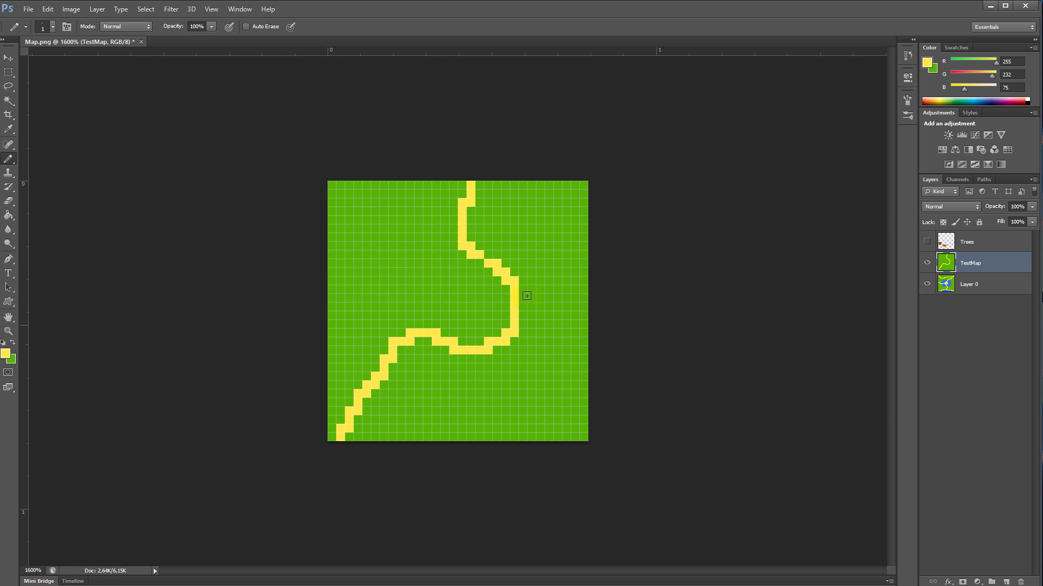
Step: Save the map with the yellow path in PNG format to the Maps folder, replacing TestMap.png
{"action": "key", "text": "ctrl+shift+s"}
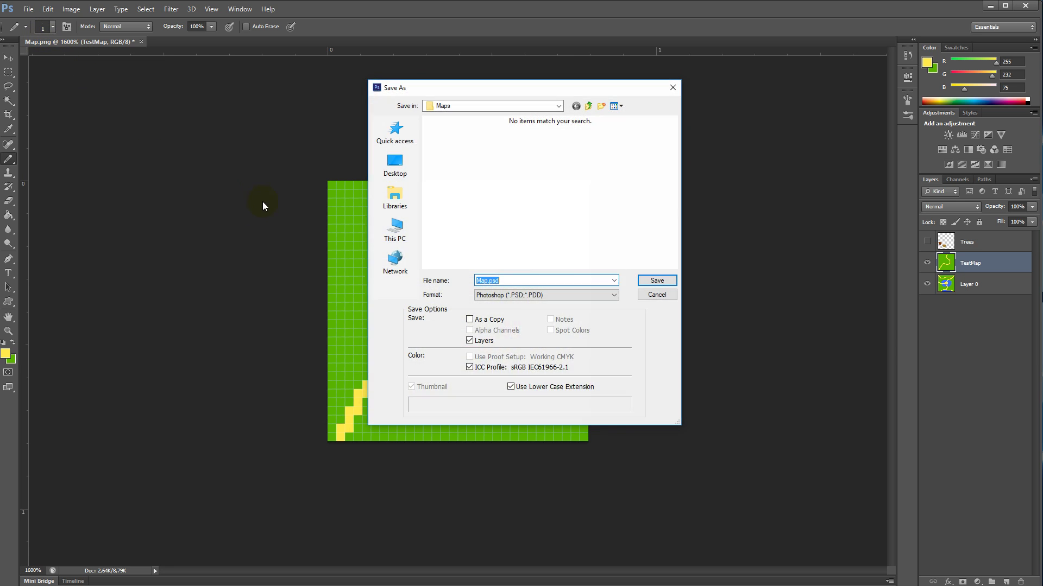
{"action": "left_click", "coordinate": [515, 295]}
{"action": "left_click", "coordinate": [501, 425]}
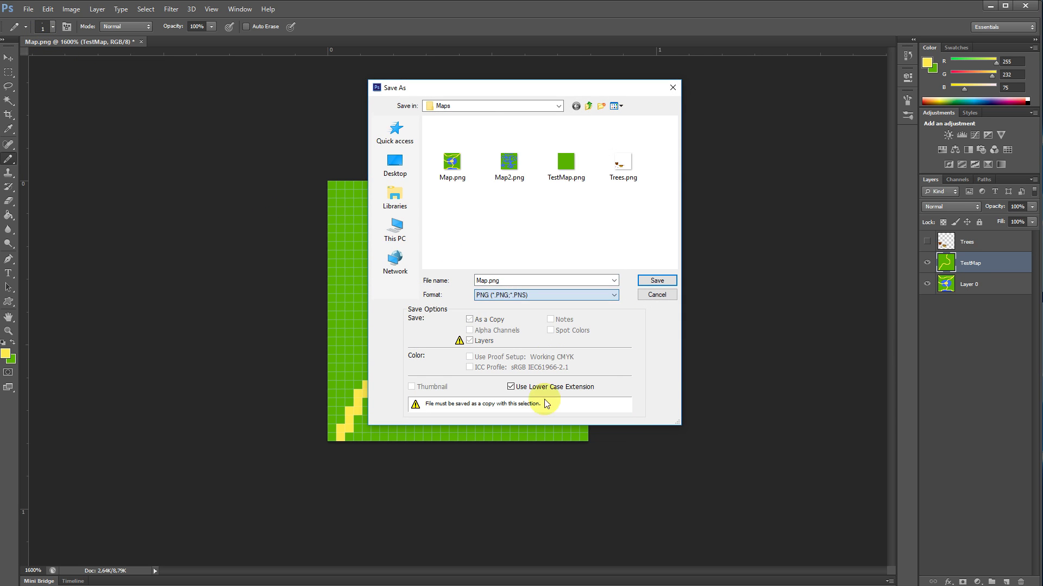
{"action": "left_click", "coordinate": [567, 155]}
{"action": "left_click", "coordinate": [657, 282]}
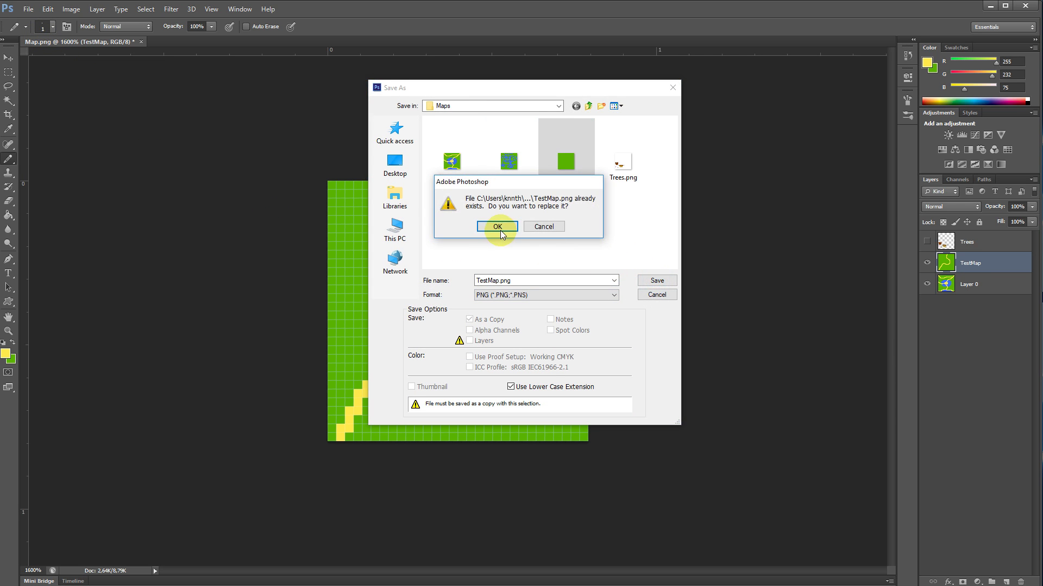
{"action": "key", "text": "Return"}
{"action": "left_click", "coordinate": [543, 138]}
Step: Switch to Unity and run the game to inspect the sand path generated from the yellow pixels
{"action": "left_click", "coordinate": [423, 585]}
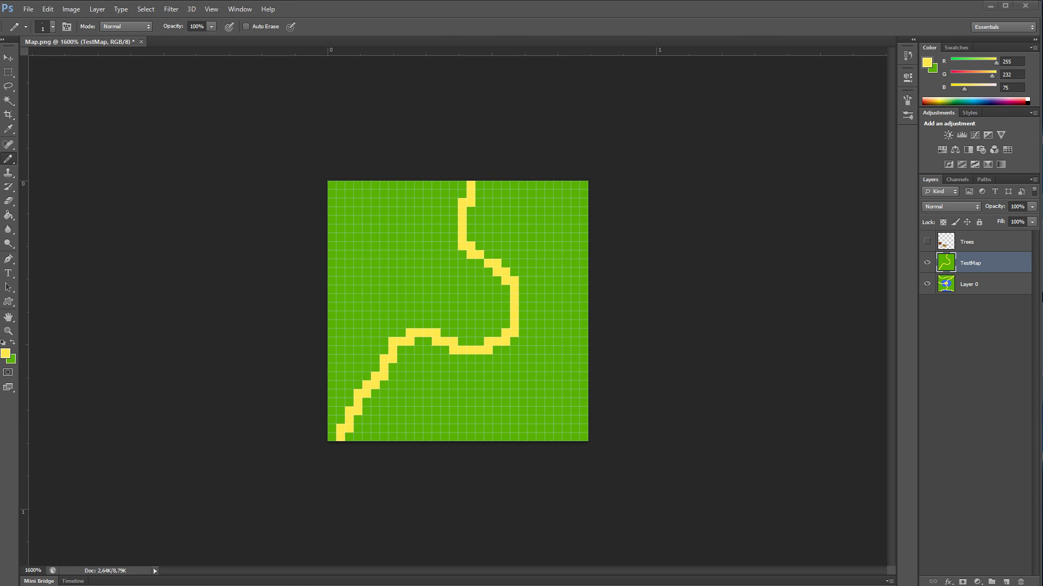
{"action": "left_click", "coordinate": [500, 36]}
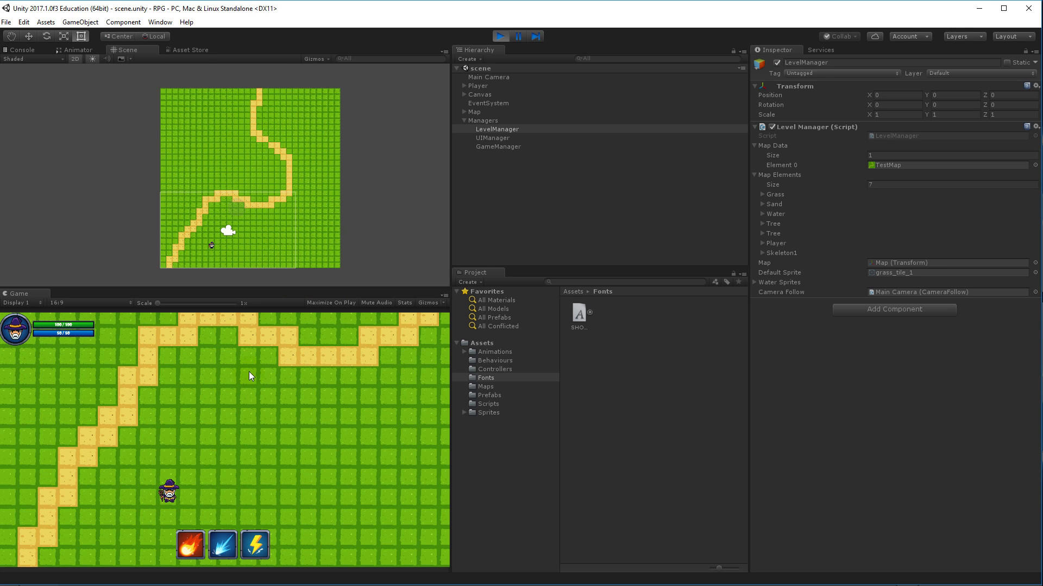
{"action": "left_click", "coordinate": [110, 158]}
{"action": "left_click", "coordinate": [367, 185]}
Step: Switch to Photoshop and paint irregular blue water areas across the middle and lower half of the TestMap layer with the one-pixel Pencil tool
{"action": "key", "text": "alt+Tab"}
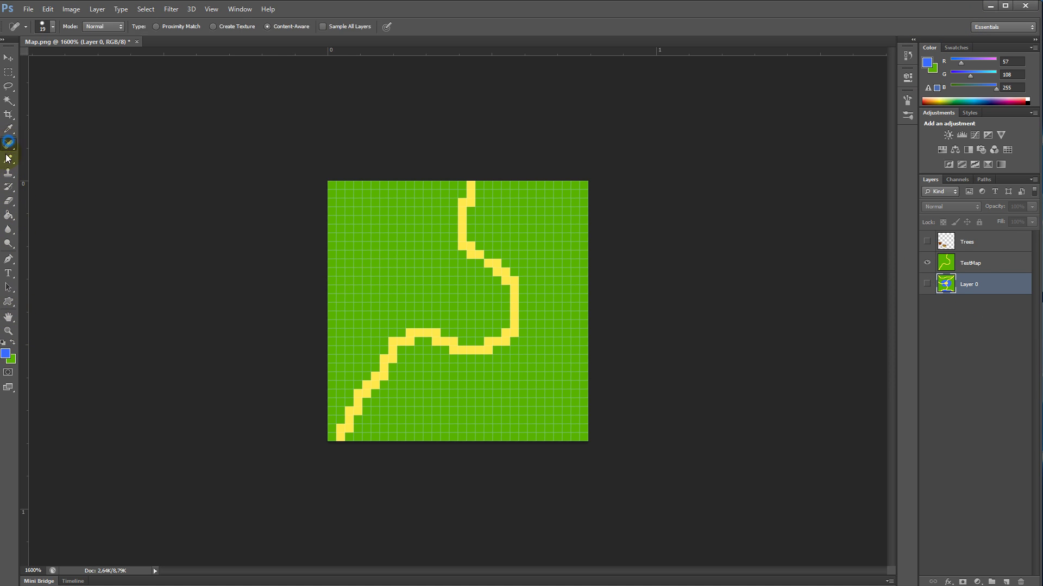
{"action": "left_click", "coordinate": [971, 263]}
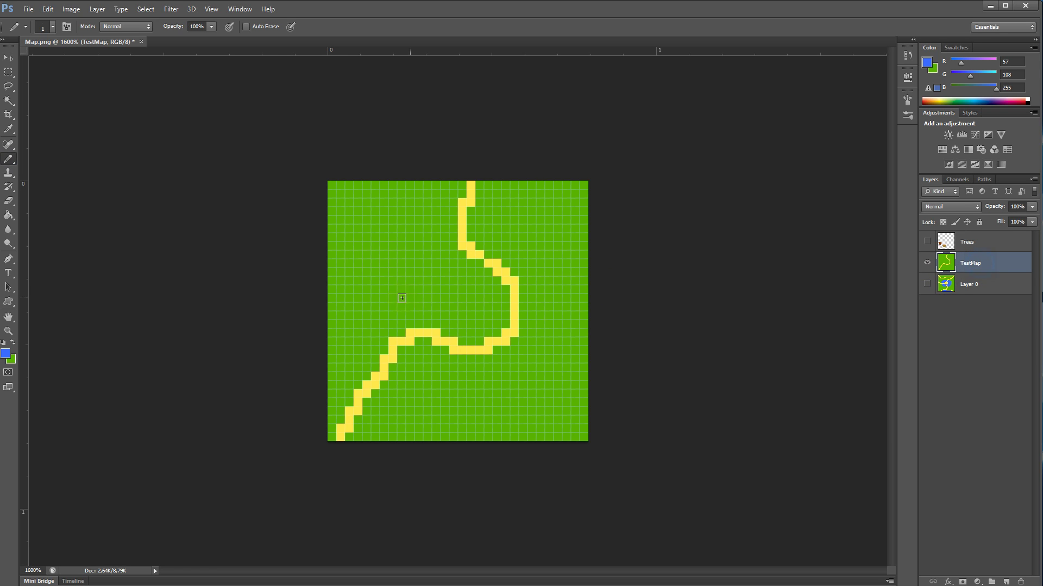
{"action": "mouse_move", "coordinate": [429, 291]}
{"action": "left_mouse_down"}
{"action": "mouse_move", "coordinate": [430, 281]}
{"action": "mouse_move", "coordinate": [396, 293]}
{"action": "mouse_move", "coordinate": [524, 323]}
{"action": "mouse_move", "coordinate": [441, 411]}
{"action": "left_mouse_up"}
{"action": "mouse_move", "coordinate": [427, 321]}
{"action": "left_mouse_down"}
{"action": "mouse_move", "coordinate": [488, 370]}
{"action": "mouse_move", "coordinate": [511, 413]}
{"action": "mouse_move", "coordinate": [464, 393]}
{"action": "mouse_move", "coordinate": [472, 386]}
{"action": "left_mouse_up"}
{"action": "mouse_move", "coordinate": [331, 363]}
{"action": "left_mouse_down"}
{"action": "mouse_move", "coordinate": [388, 375]}
{"action": "mouse_move", "coordinate": [434, 407]}
{"action": "mouse_move", "coordinate": [347, 375]}
{"action": "mouse_move", "coordinate": [405, 402]}
{"action": "left_mouse_up"}
Step: Save the map with the blue water areas as a PNG over the existing TestMap.png
{"action": "key", "text": "ctrl+shift+s"}
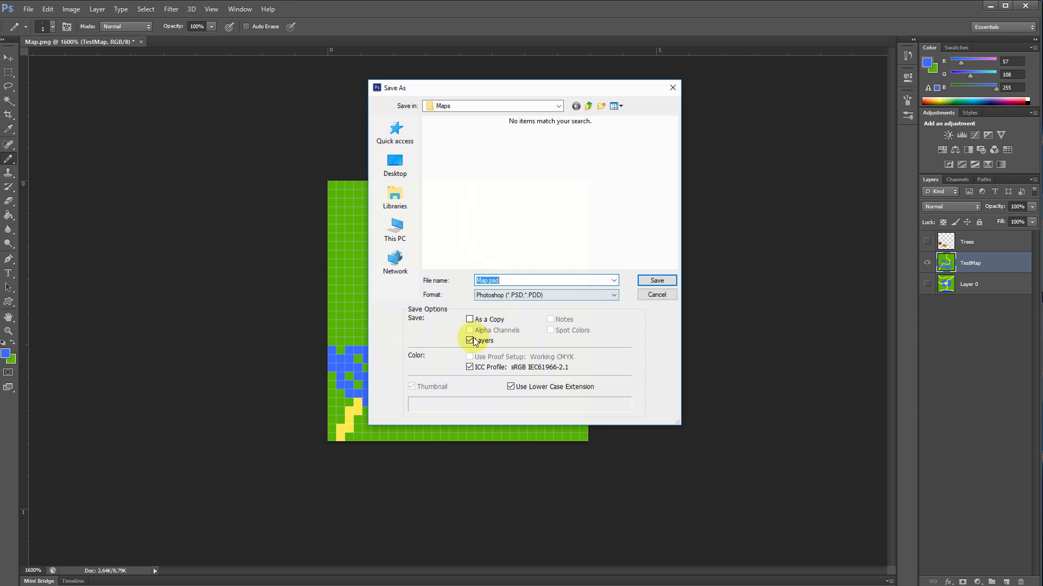
{"action": "left_click", "coordinate": [584, 294]}
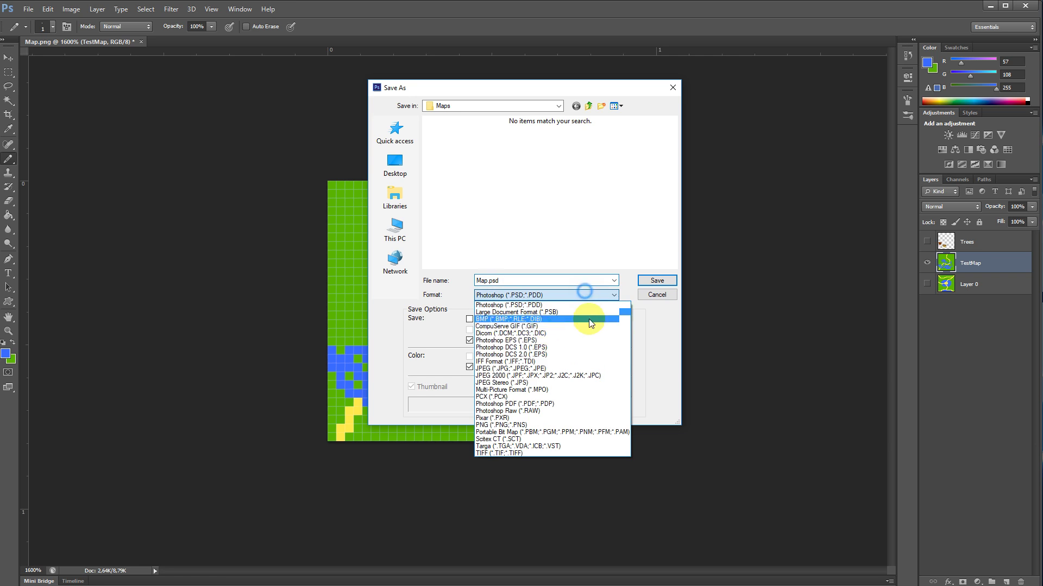
{"action": "left_click", "coordinate": [558, 426]}
{"action": "left_click", "coordinate": [582, 165]}
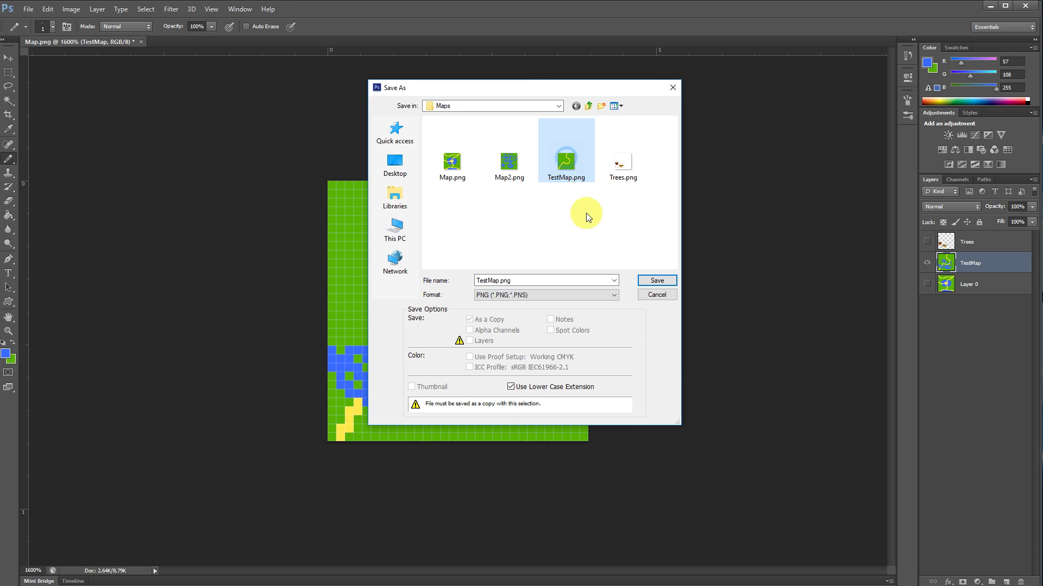
{"action": "left_click", "coordinate": [657, 280]}
{"action": "left_click", "coordinate": [503, 225]}
{"action": "left_click", "coordinate": [553, 135]}
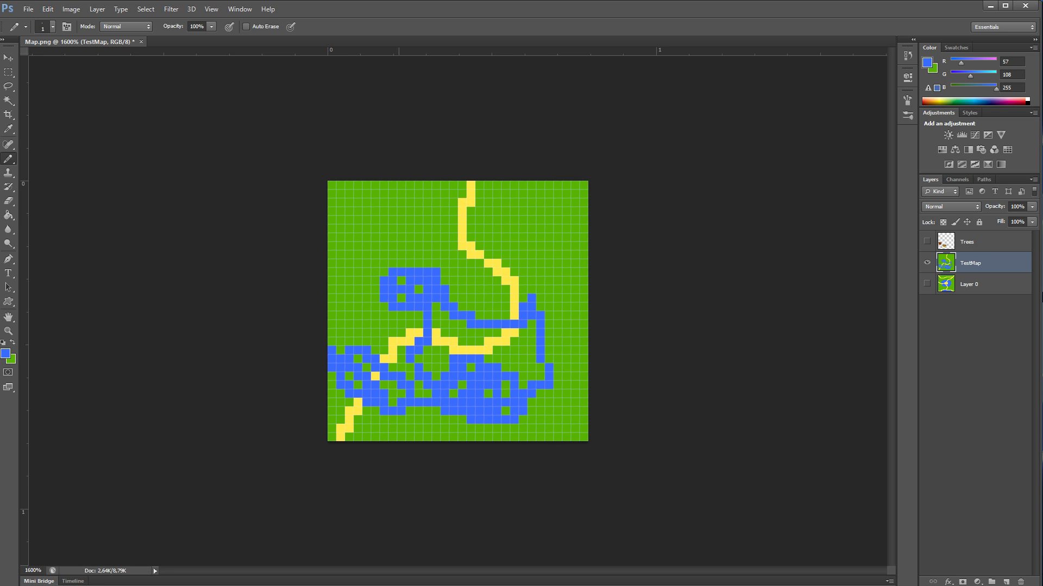
Step: Switch to Unity, run the game to inspect the generated water tiles up close, and walk the player to the right
{"action": "key", "text": "alt+Tab"}
{"action": "left_click", "coordinate": [504, 36]}
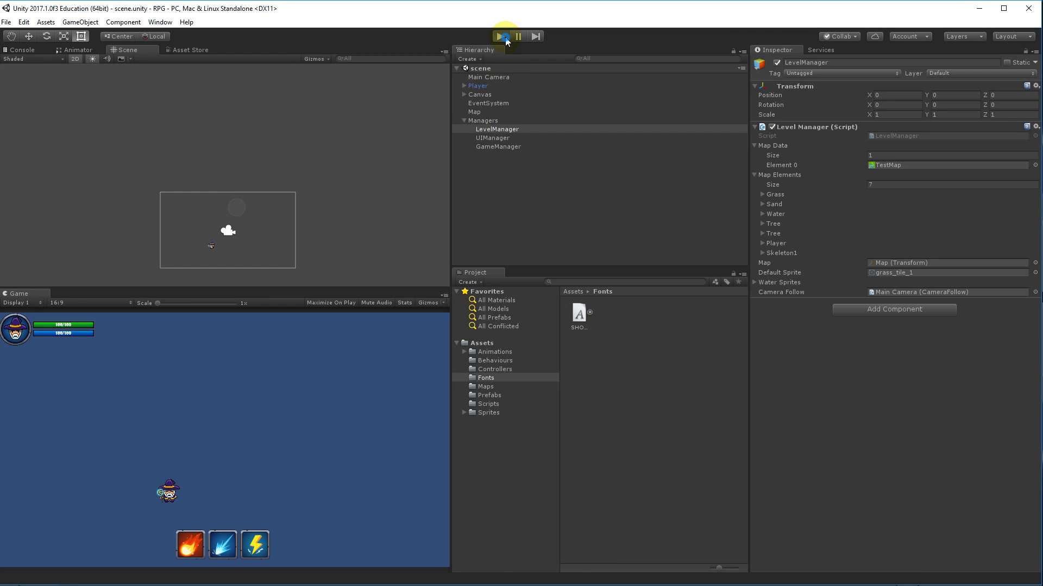
{"action": "key", "text": "ctrl+p"}
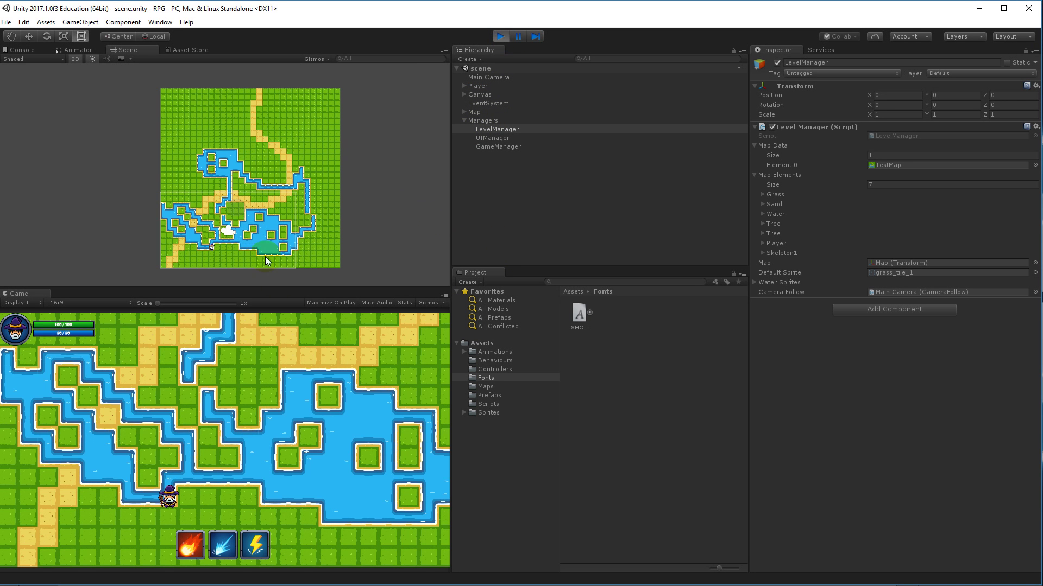
{"action": "scroll", "coordinate": [261, 239], "scroll_direction": "up", "scroll_amount": 6}
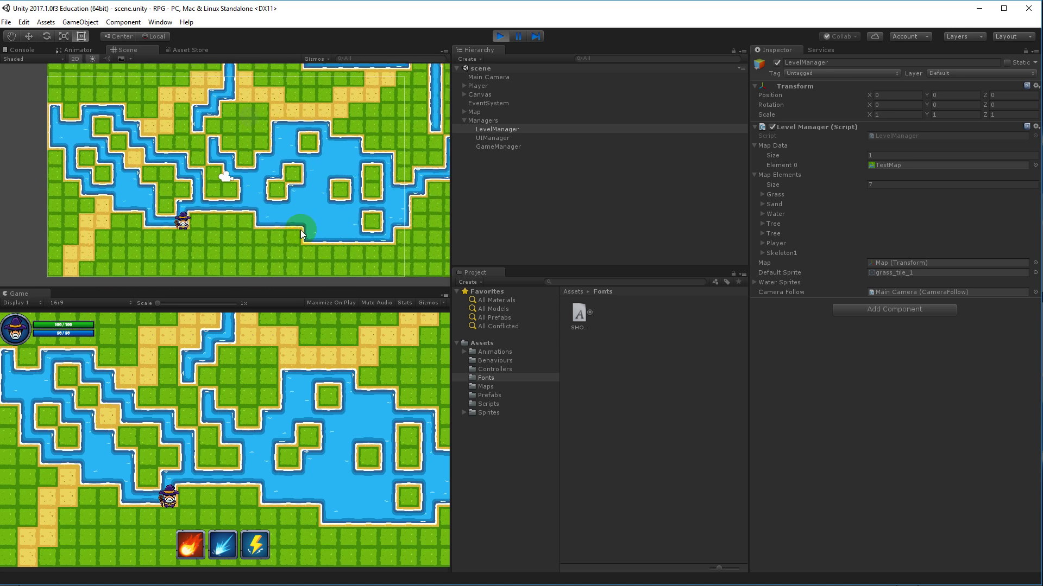
{"action": "key", "text": "d"}
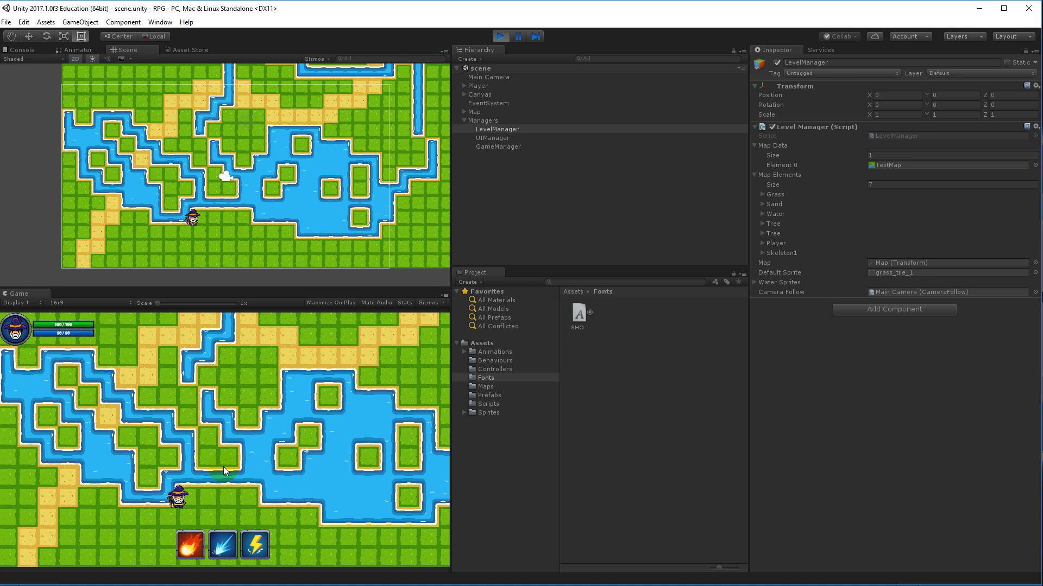
Step: Examine the generated lakes, rivers and shorelines across the whole map in the Scene view, ending with the game stopped
{"action": "key", "text": "s"}
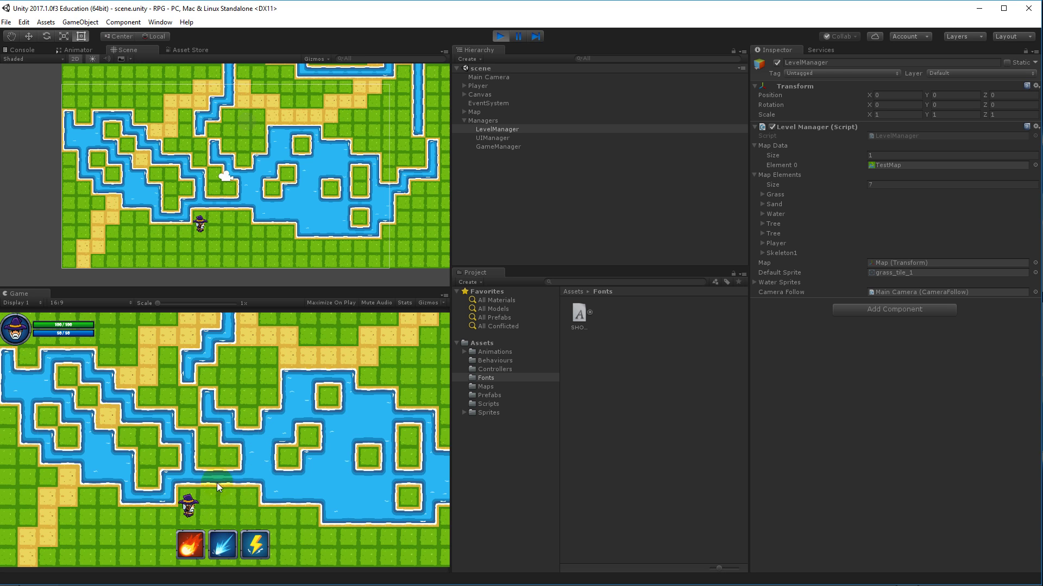
{"action": "scroll", "coordinate": [326, 234], "scroll_direction": "up", "scroll_amount": 8}
{"action": "middle_click_drag", "start_coordinate": [282, 209], "coordinate": [82, 214]}
{"action": "middle_click_drag", "start_coordinate": [288, 166], "coordinate": [249, 106]}
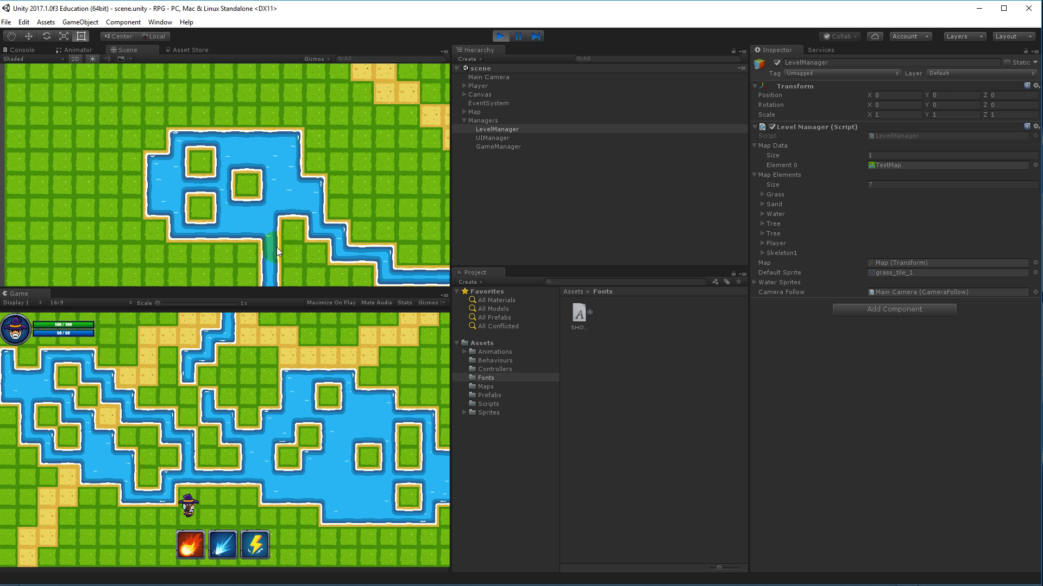
{"action": "middle_click_drag", "start_coordinate": [276, 246], "coordinate": [344, 107]}
{"action": "middle_click_drag", "start_coordinate": [305, 284], "coordinate": [246, 233]}
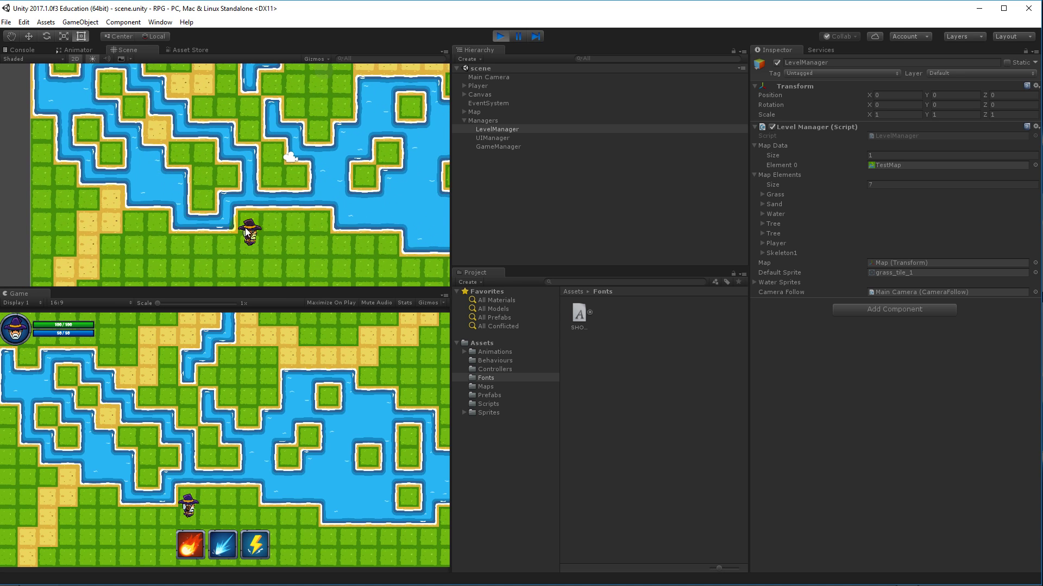
{"action": "middle_click_drag", "start_coordinate": [336, 279], "coordinate": [202, 286]}
{"action": "scroll", "coordinate": [328, 217], "scroll_direction": "down", "scroll_amount": 5}
{"action": "middle_click_drag", "start_coordinate": [375, 155], "coordinate": [297, 190]}
{"action": "scroll", "coordinate": [334, 210], "scroll_direction": "down", "scroll_amount": 8}
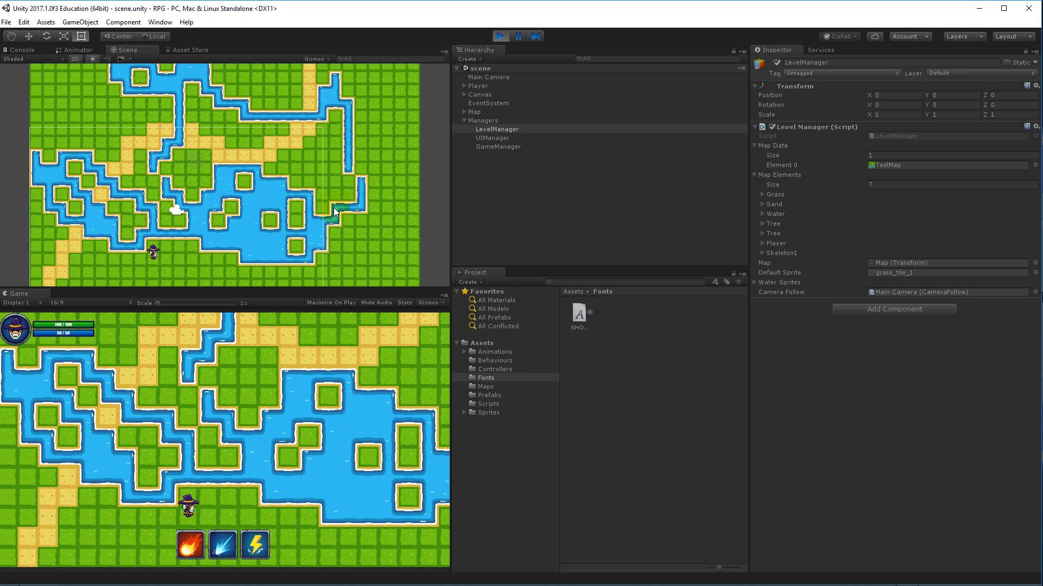
{"action": "scroll", "coordinate": [222, 177], "scroll_direction": "down", "scroll_amount": 2}
{"action": "left_click", "coordinate": [514, 129]}
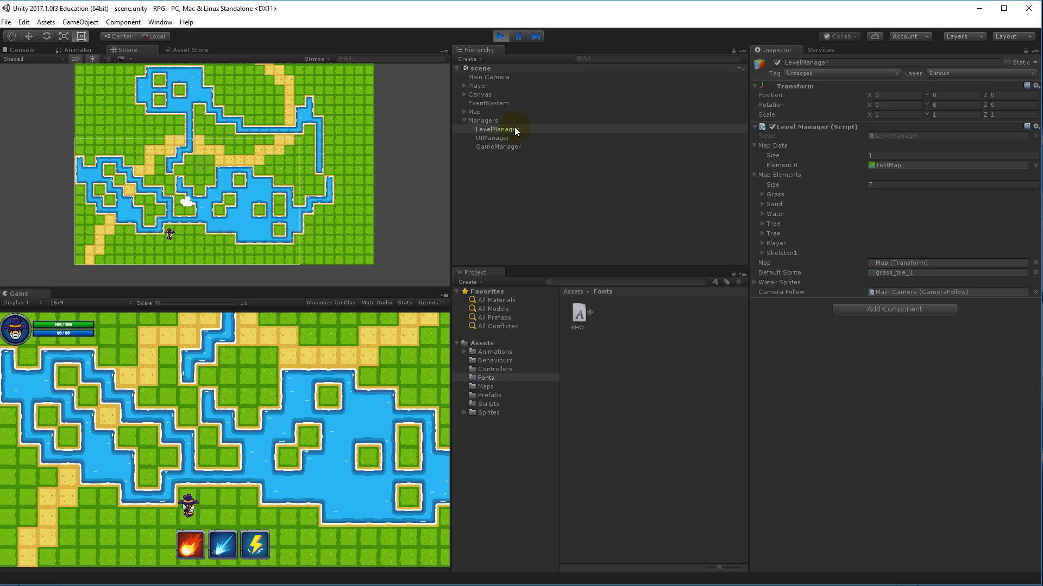
{"action": "left_click", "coordinate": [499, 38]}
Step: Switch to Photoshop, hide the TestMap layer and show Layer 0
{"action": "left_click", "coordinate": [217, 575]}
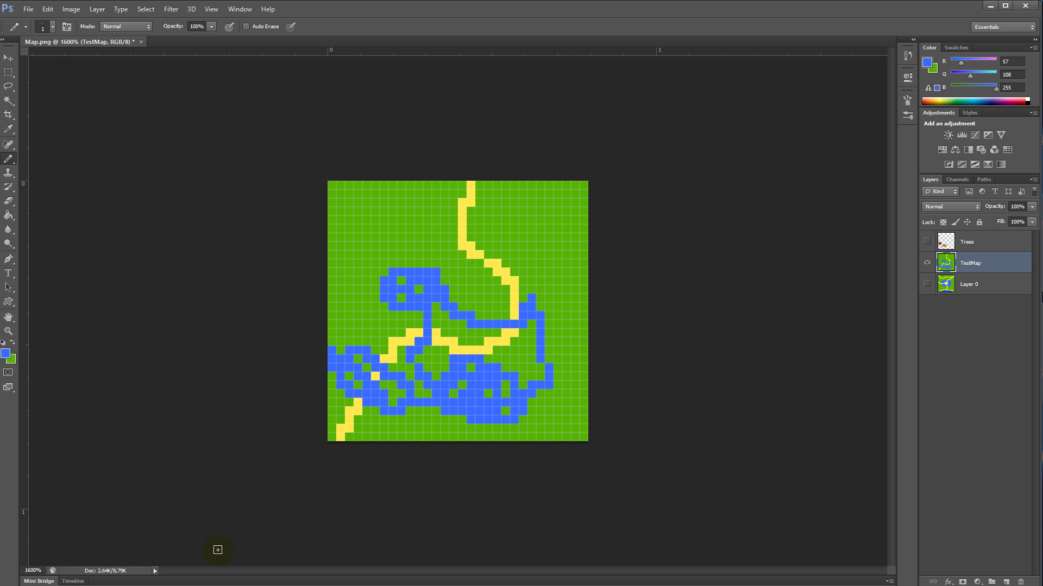
{"action": "left_click", "coordinate": [927, 263]}
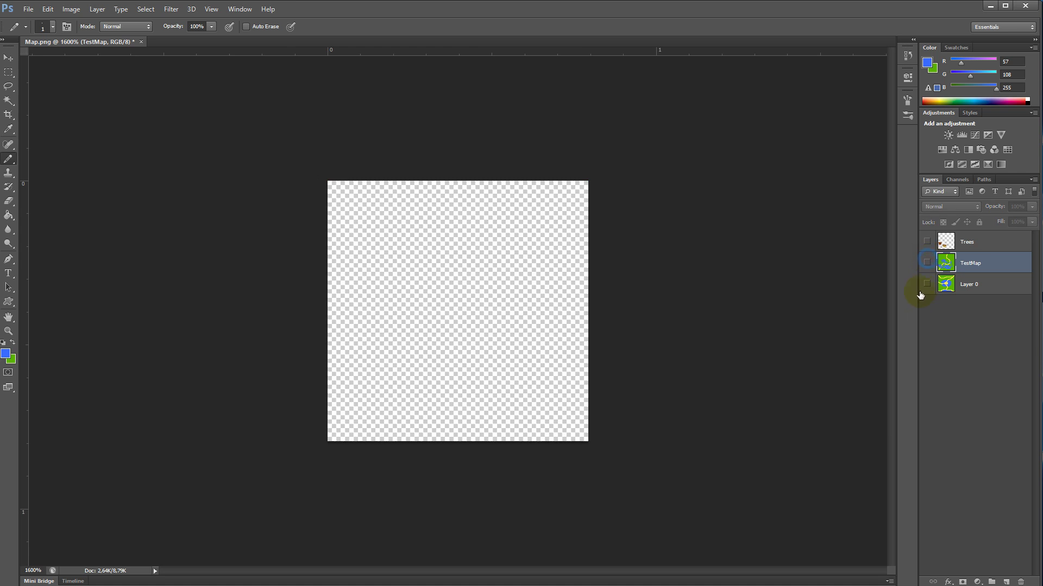
{"action": "left_click", "coordinate": [928, 285]}
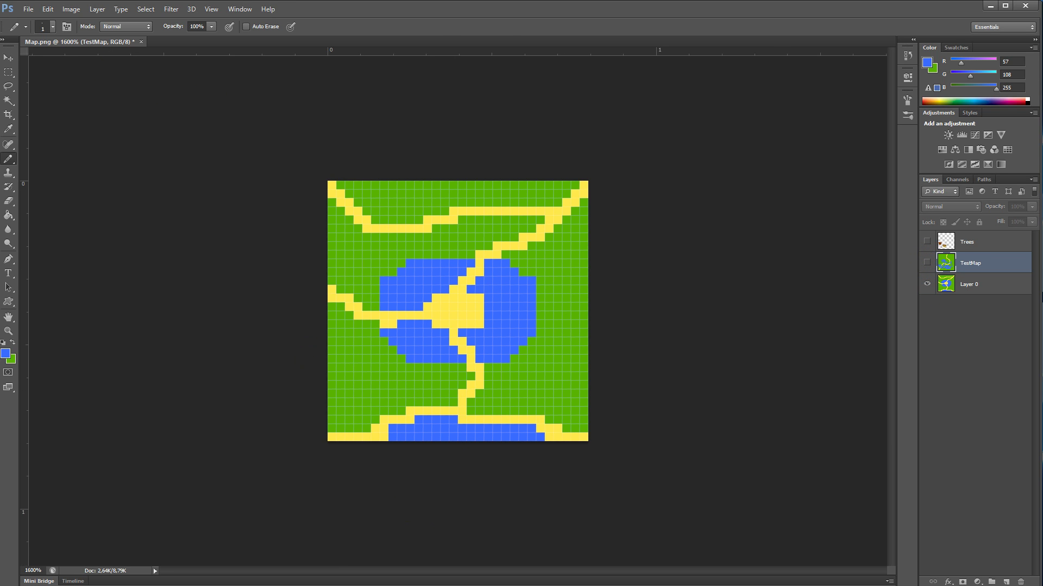
Step: Switch to Unity, assign the Map texture to Element 0 of the LevelManager's Map Data, and set the Map Data size to 2
{"action": "key", "text": "alt+Tab"}
{"action": "left_click", "coordinate": [490, 140]}
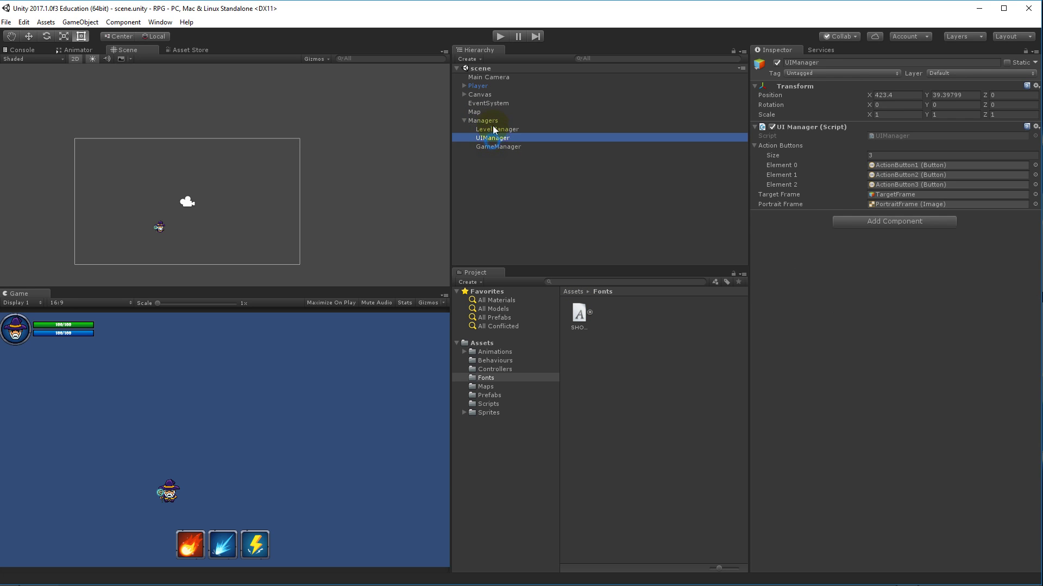
{"action": "left_click", "coordinate": [492, 122]}
{"action": "left_click", "coordinate": [495, 130]}
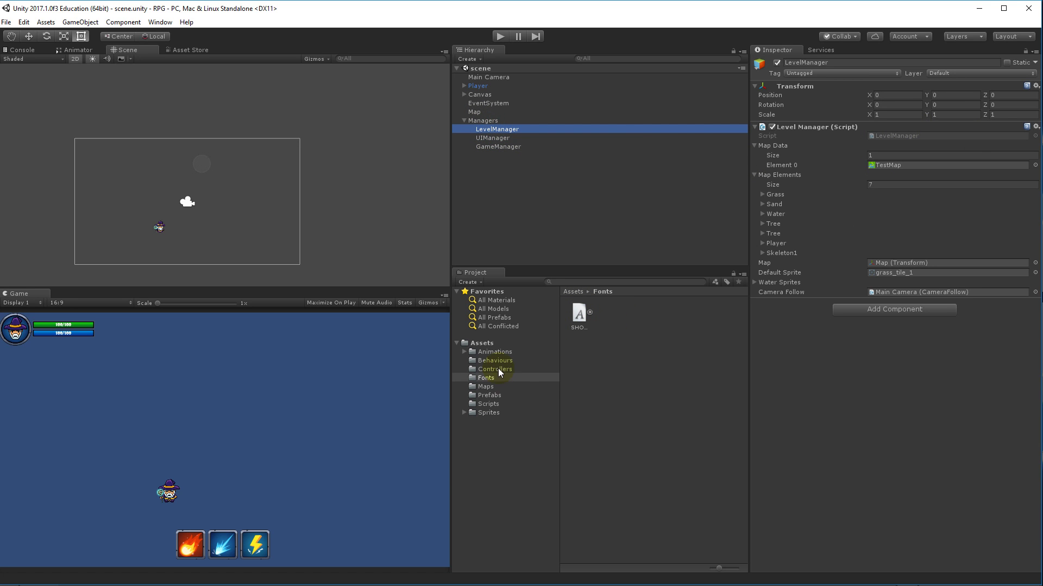
{"action": "left_click", "coordinate": [486, 387]}
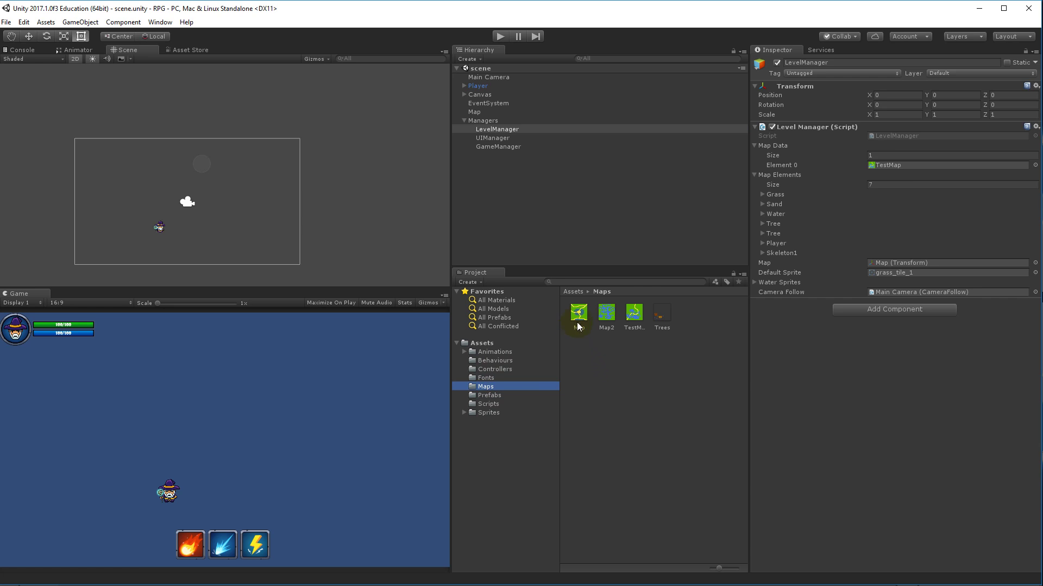
{"action": "left_click_drag", "start_coordinate": [579, 315], "coordinate": [900, 172]}
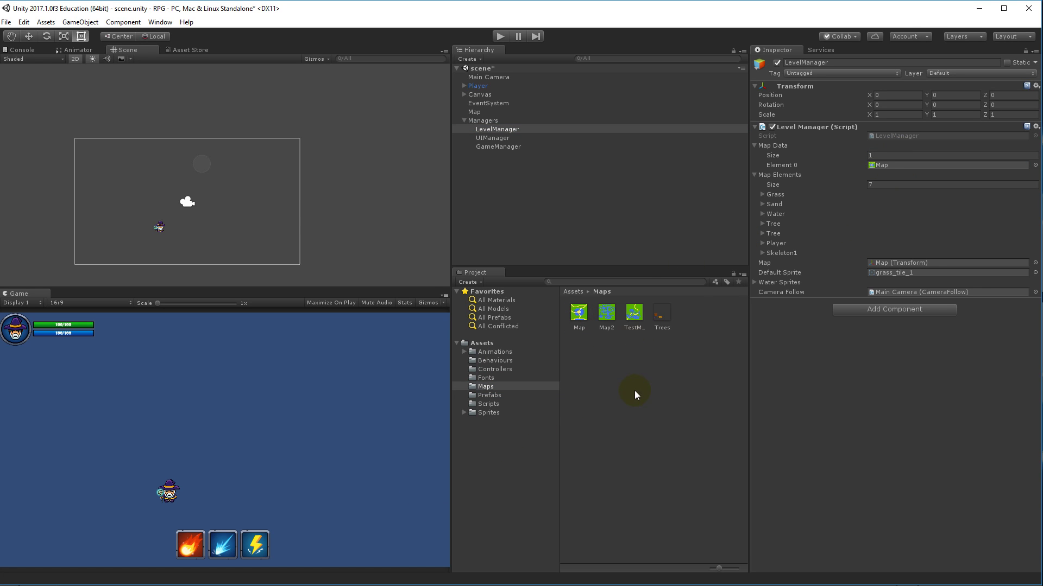
{"action": "left_click", "coordinate": [893, 156]}
{"action": "key", "text": "Return"}
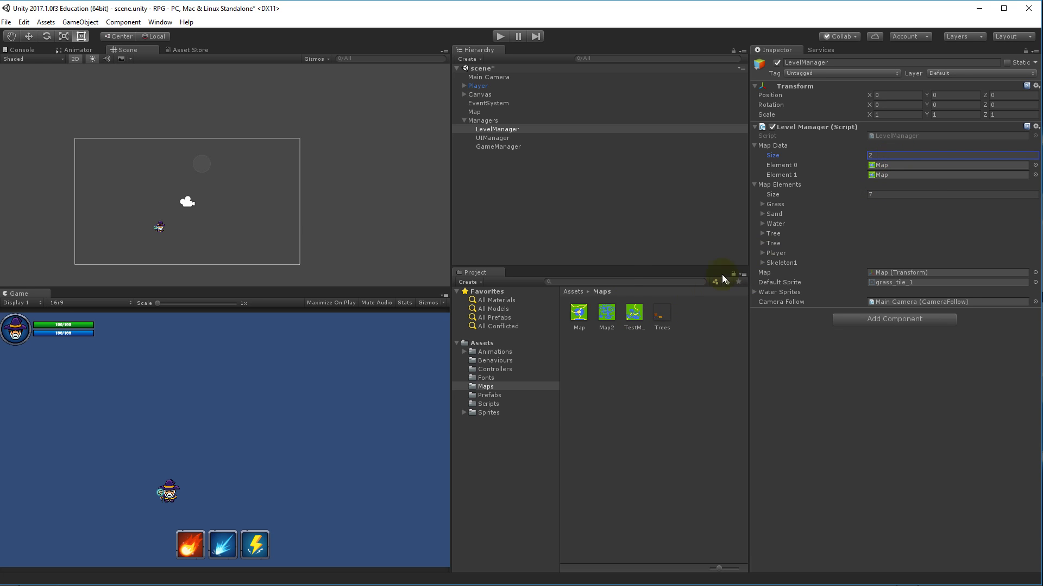
Step: Switch to Photoshop, hide Layer 0 and show the Trees layer
{"action": "key", "text": "alt+Tab"}
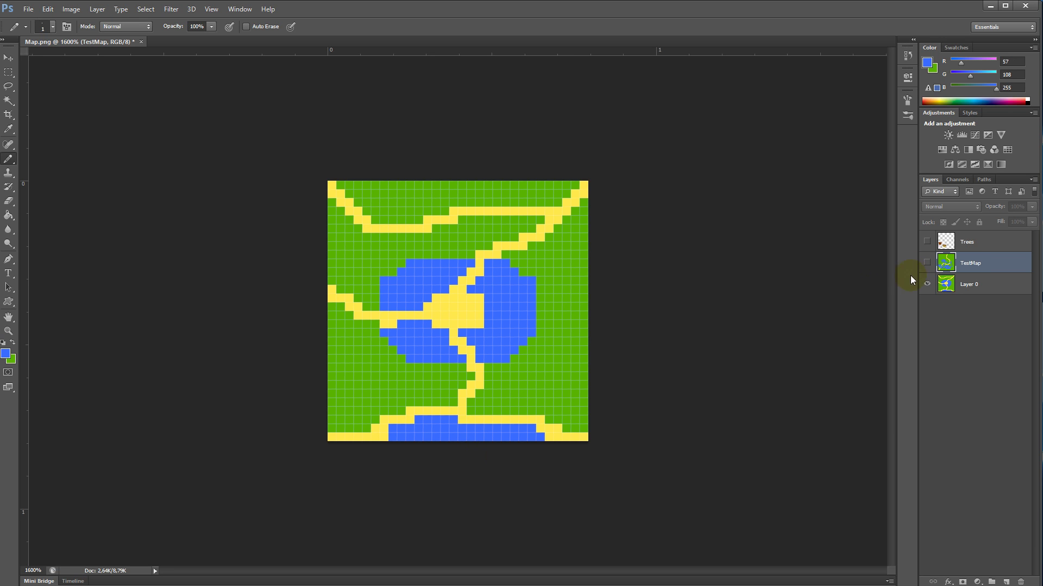
{"action": "left_click", "coordinate": [928, 283]}
{"action": "left_click", "coordinate": [927, 241]}
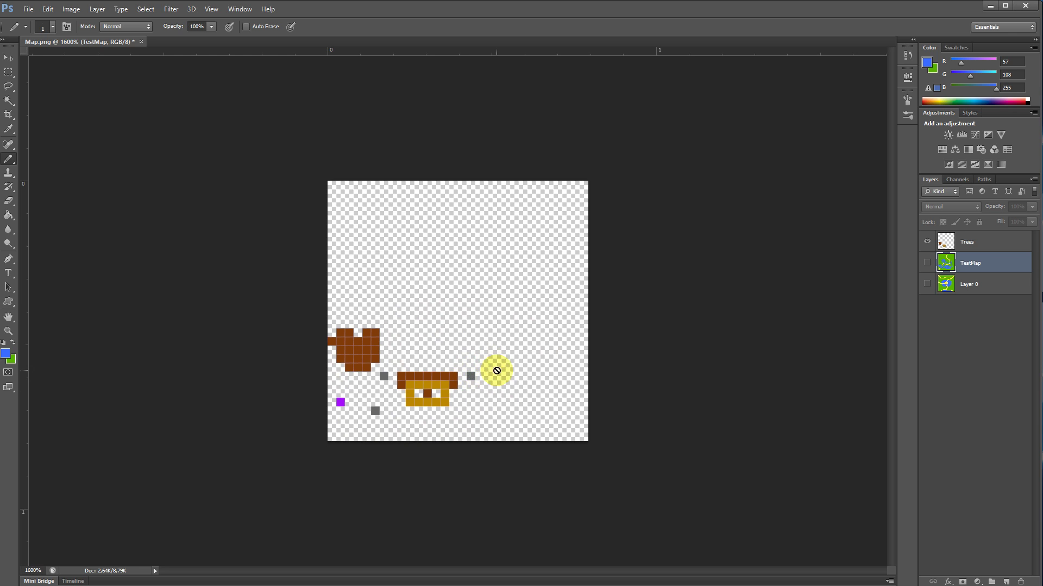
Step: Switch to Unity, assign the Trees texture to Map Data Element 1, and run the game, walking the player around the generated objects
{"action": "key", "text": "alt+Tab"}
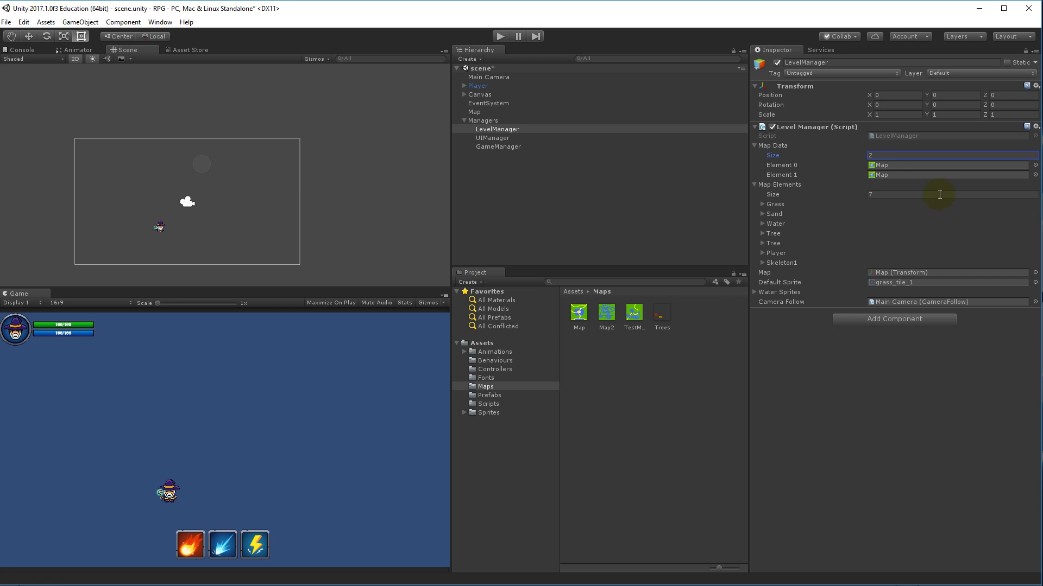
{"action": "left_click_drag", "start_coordinate": [662, 314], "coordinate": [884, 180]}
{"action": "left_click", "coordinate": [500, 35]}
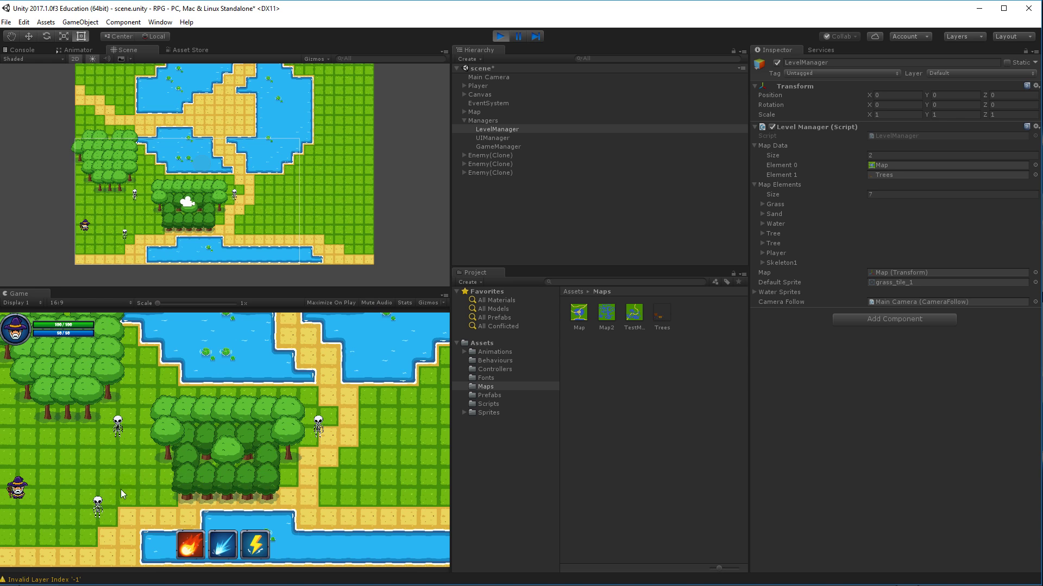
{"action": "key", "text": "d"}
{"action": "key", "text": "w"}
{"action": "key", "text": "a"}
Step: Enable Maximize On Play, restart the game in the enlarged view, and walk the player back and forth near the skeletons
{"action": "left_click", "coordinate": [333, 302]}
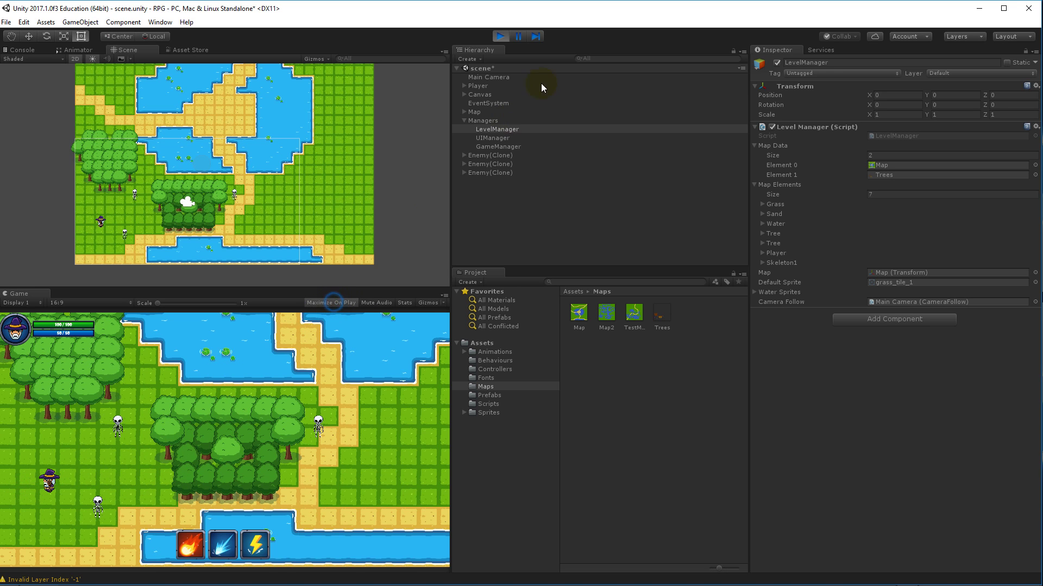
{"action": "left_click", "coordinate": [520, 37]}
{"action": "left_click", "coordinate": [524, 36]}
{"action": "left_click", "coordinate": [252, 389]}
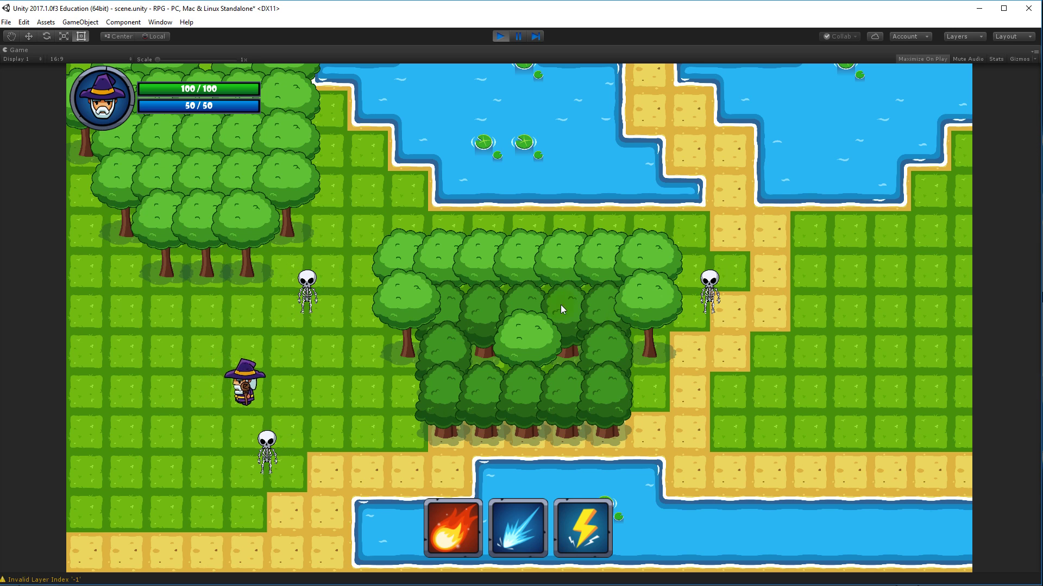
{"action": "key", "text": "a"}
{"action": "key", "text": "d"}
{"action": "key", "text": "a"}
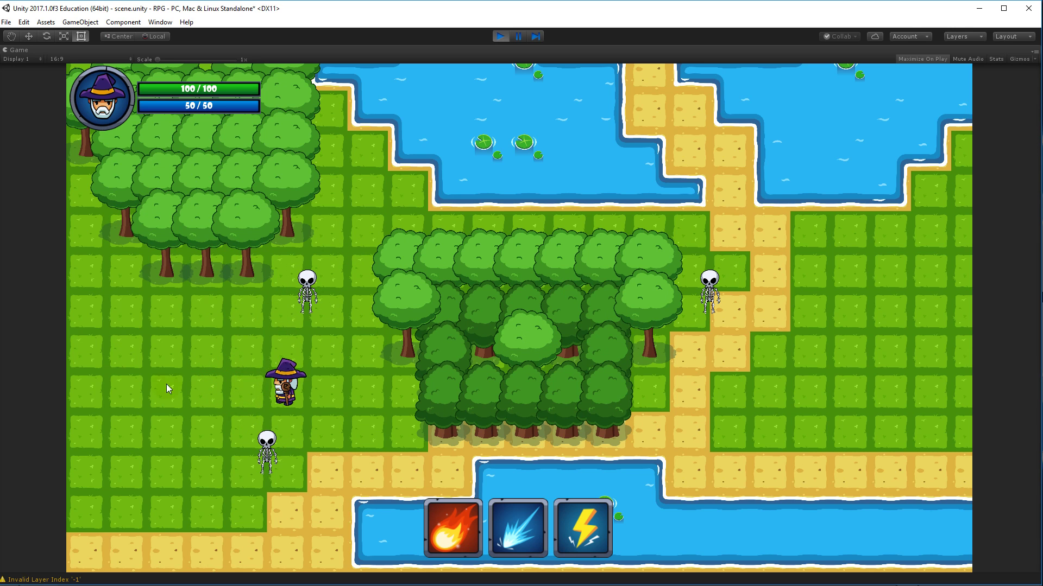
Step: Switch to Photoshop and paint one pixel on the Trees layer below the right-hand gray pixel, using the purple sampled from the player pixel
{"action": "left_click", "coordinate": [533, 137]}
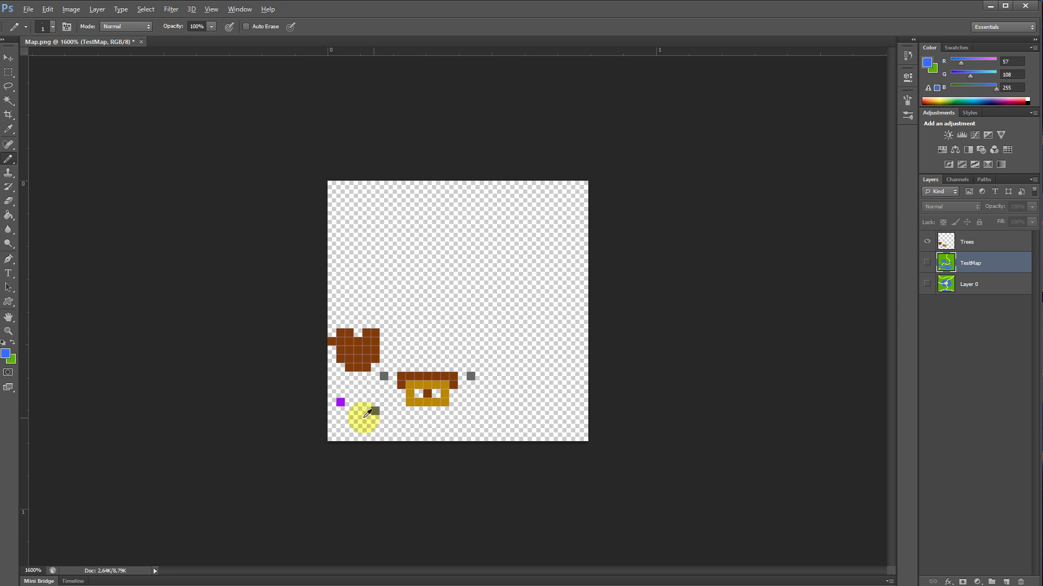
{"action": "left_click", "coordinate": [966, 244]}
{"action": "left_click", "coordinate": [340, 402], "text": "alt"}
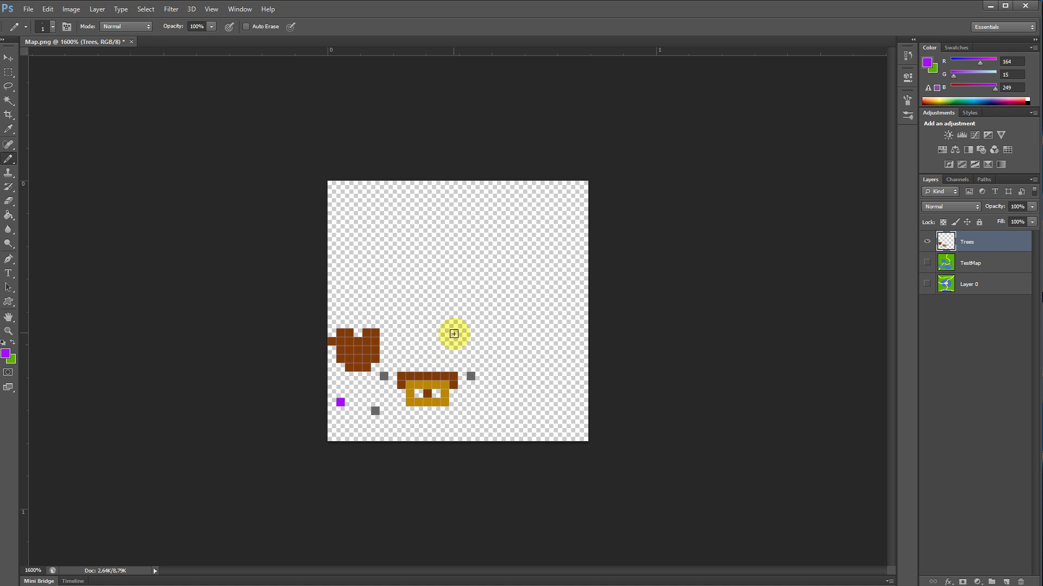
{"action": "left_click", "coordinate": [471, 414]}
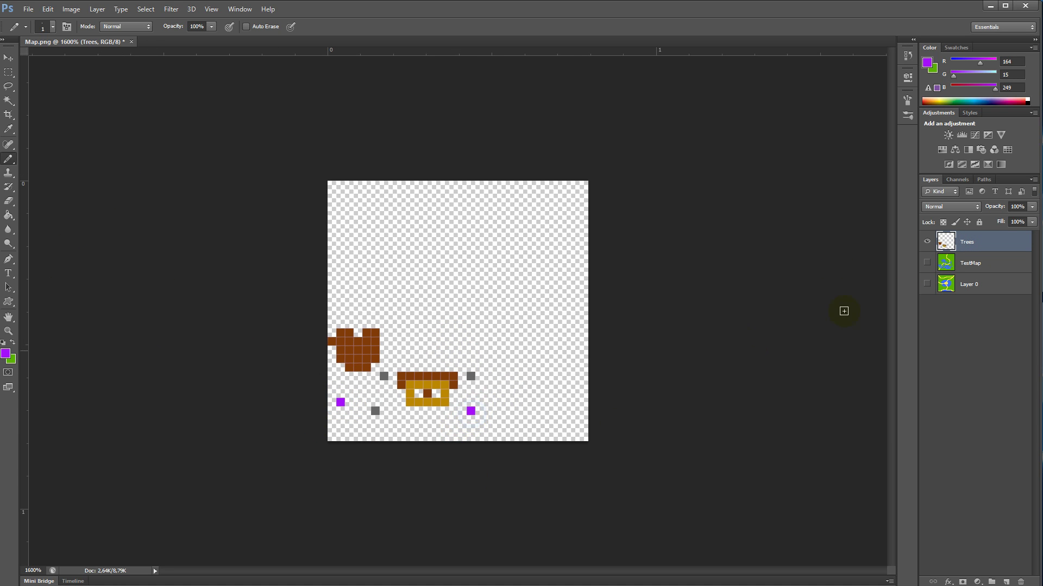
Step: Select the original purple player pixel on the Trees layer with the Rectangular Marquee, delete it, and clear the selection
{"action": "left_click", "coordinate": [928, 284]}
{"action": "left_click", "coordinate": [8, 72]}
{"action": "left_click_drag", "start_coordinate": [349, 414], "coordinate": [337, 392]}
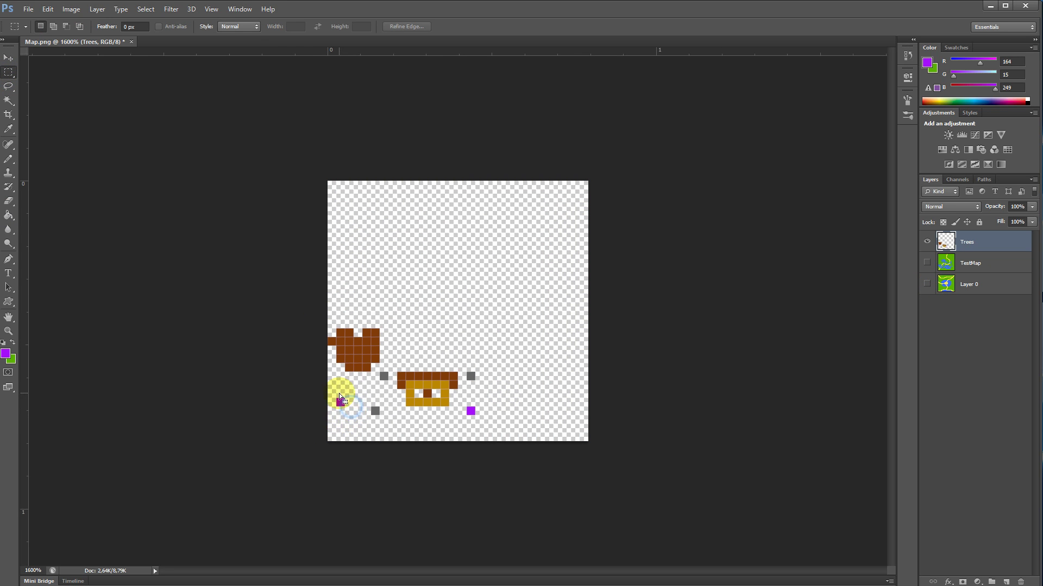
{"action": "key", "text": "Delete"}
{"action": "left_click", "coordinate": [455, 327]}
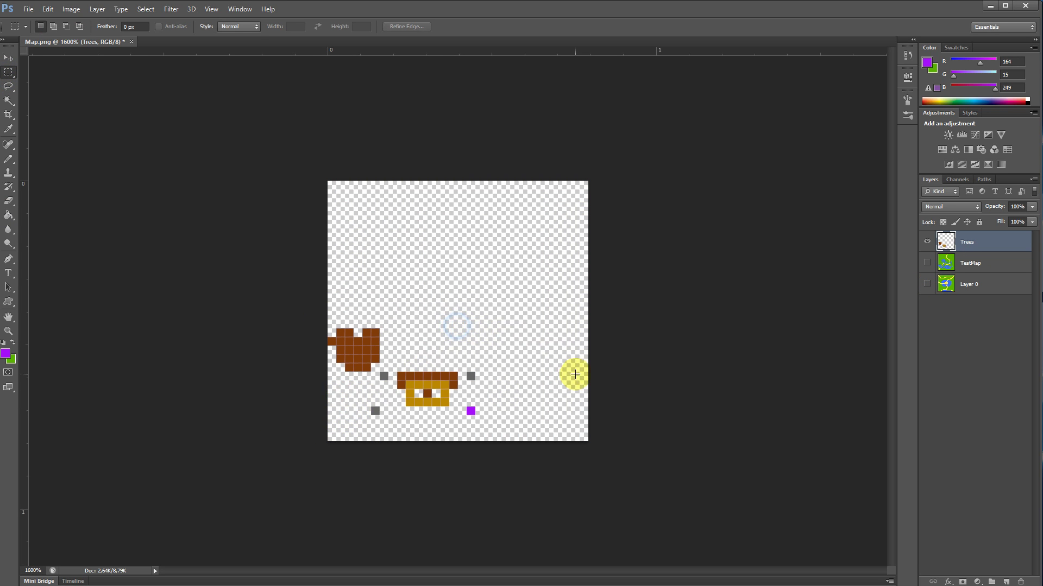
Step: Save the edited Trees layer as a PNG over the existing Trees.png in the Maps folder
{"action": "left_click", "coordinate": [23, 10]}
{"action": "left_click", "coordinate": [100, 139]}
{"action": "left_click", "coordinate": [527, 294]}
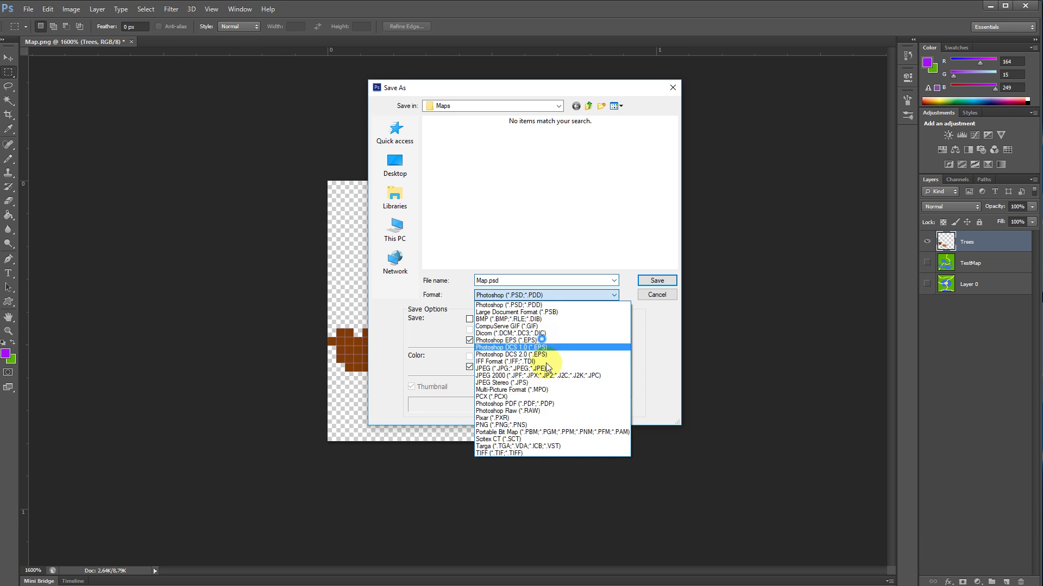
{"action": "left_click", "coordinate": [538, 425]}
{"action": "left_click", "coordinate": [623, 163]}
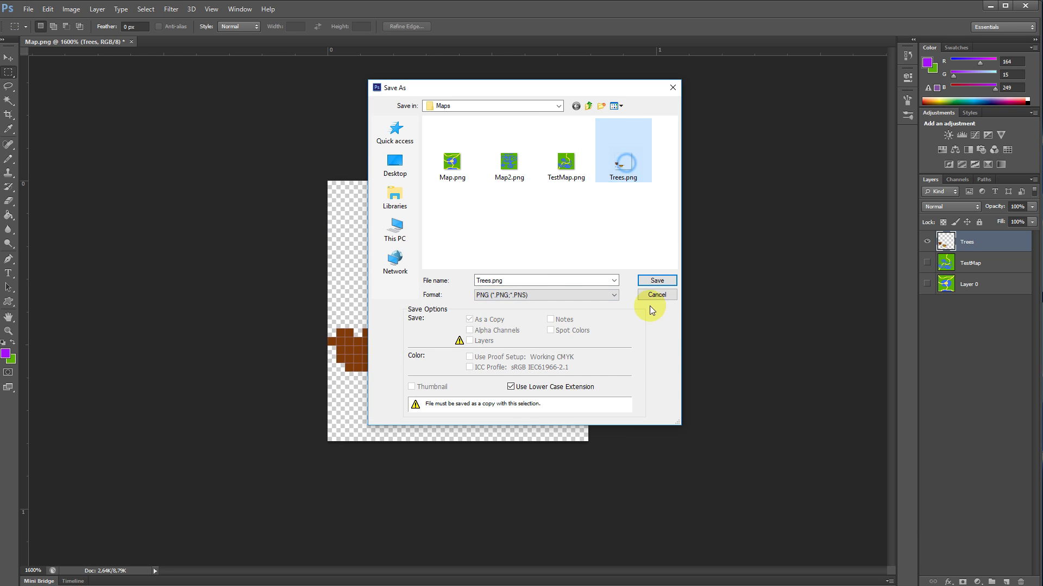
{"action": "left_click", "coordinate": [656, 280]}
{"action": "left_click", "coordinate": [496, 228]}
{"action": "left_click", "coordinate": [551, 134]}
Step: Switch to Unity, run the game to check the player's new start position, and walk the player around on the sand path
{"action": "key", "text": "alt+Tab"}
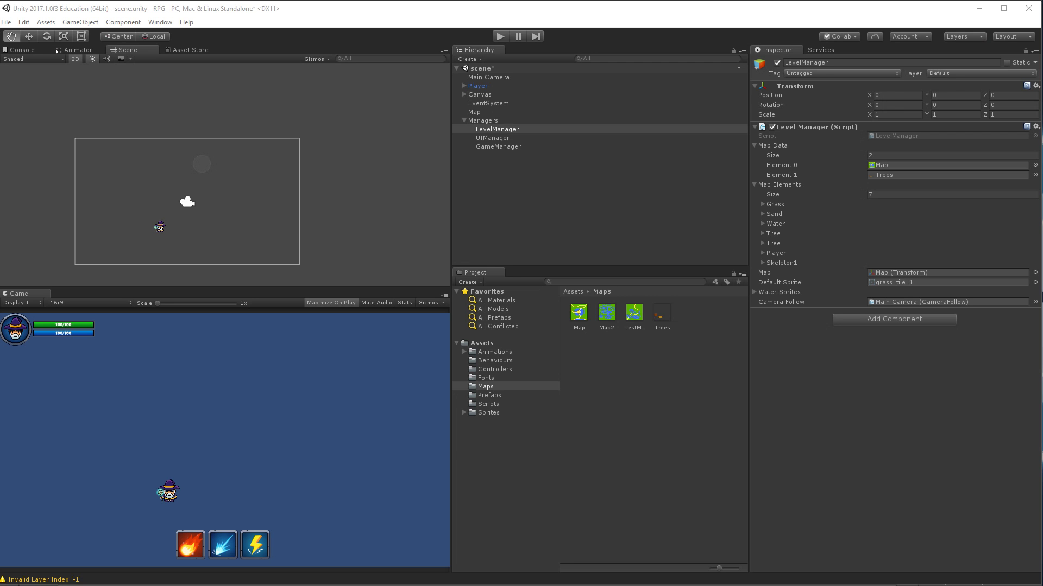
{"action": "left_click", "coordinate": [498, 36]}
{"action": "left_click", "coordinate": [373, 459]}
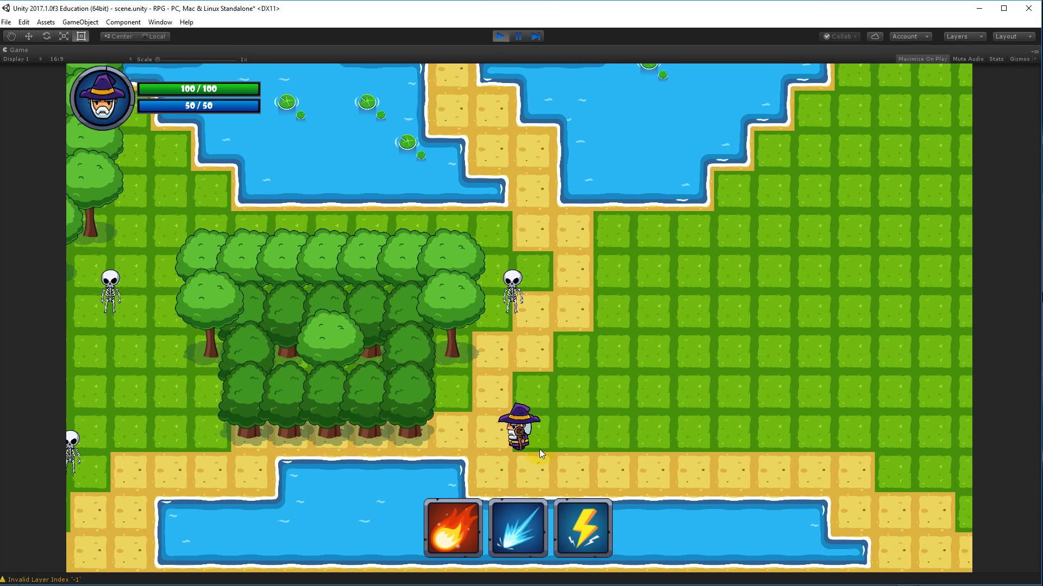
{"action": "key", "text": "w"}
{"action": "key", "text": "a"}
{"action": "key", "text": "s"}
{"action": "key", "text": "d"}
{"action": "key", "text": "w"}
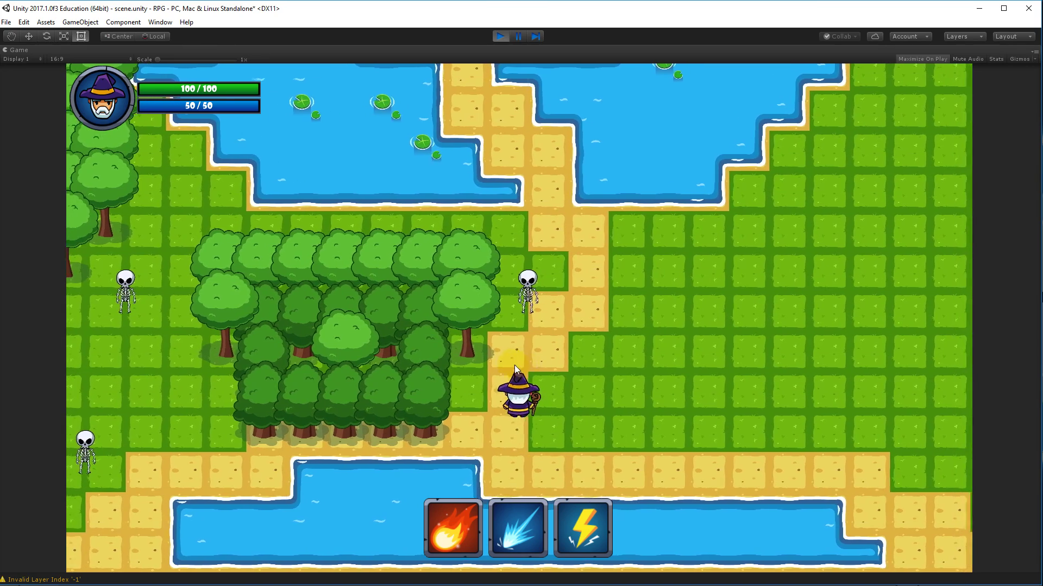
Step: Walk the player through the central grove to inspect how trees fade when the player is behind them
{"action": "key", "text": "a"}
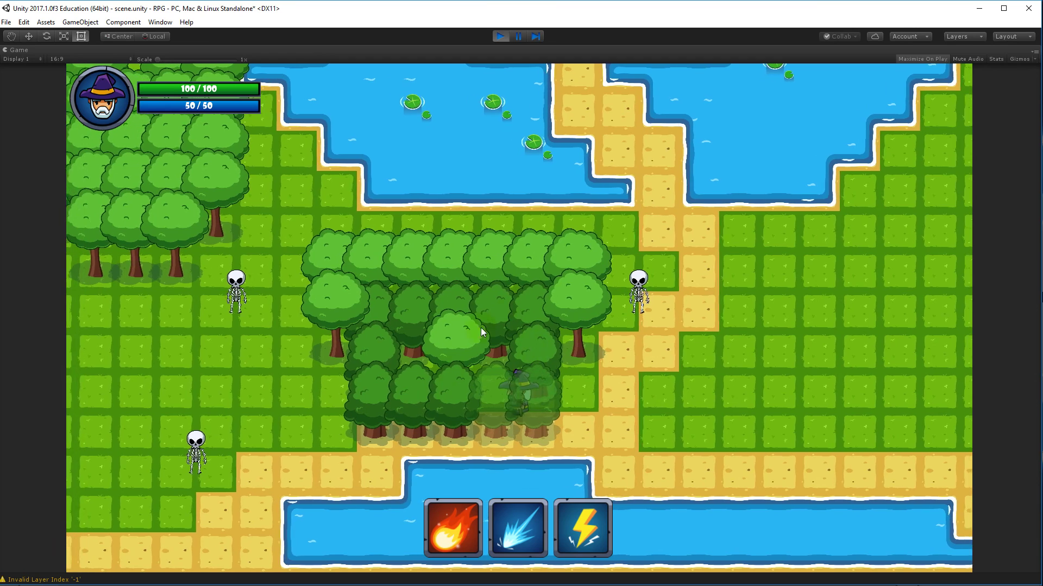
{"action": "key", "text": "a"}
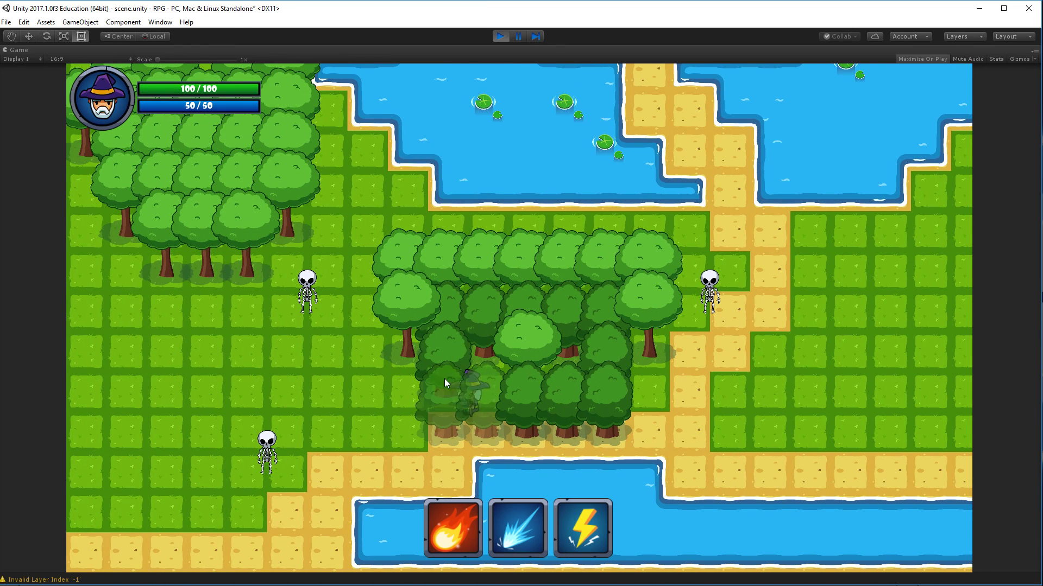
{"action": "key", "text": "a"}
{"action": "key", "text": "w"}
{"action": "key", "text": "d"}
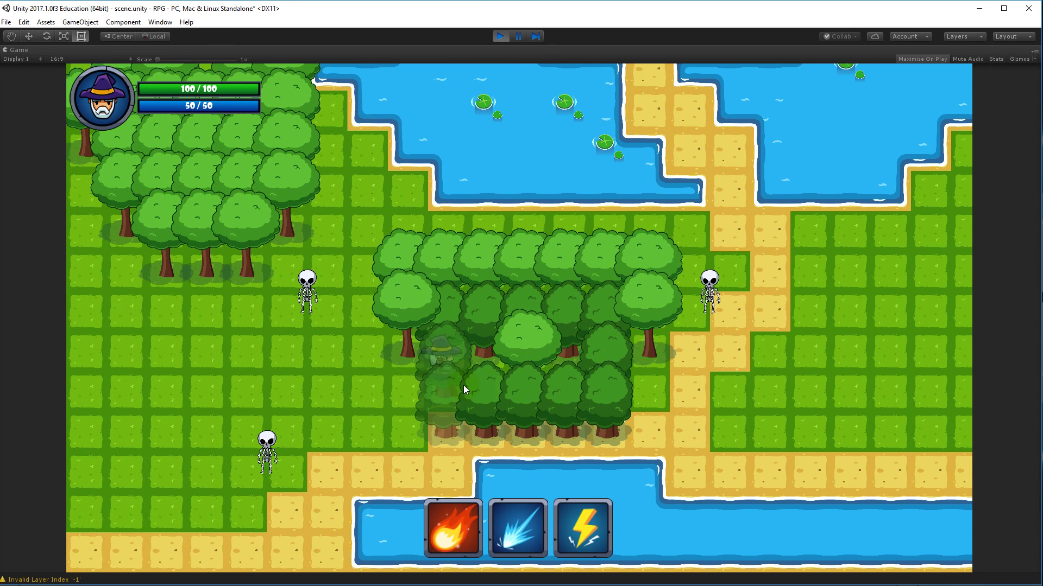
{"action": "key", "text": "d"}
{"action": "key", "text": "w"}
{"action": "key", "text": "w"}
{"action": "key", "text": "d"}
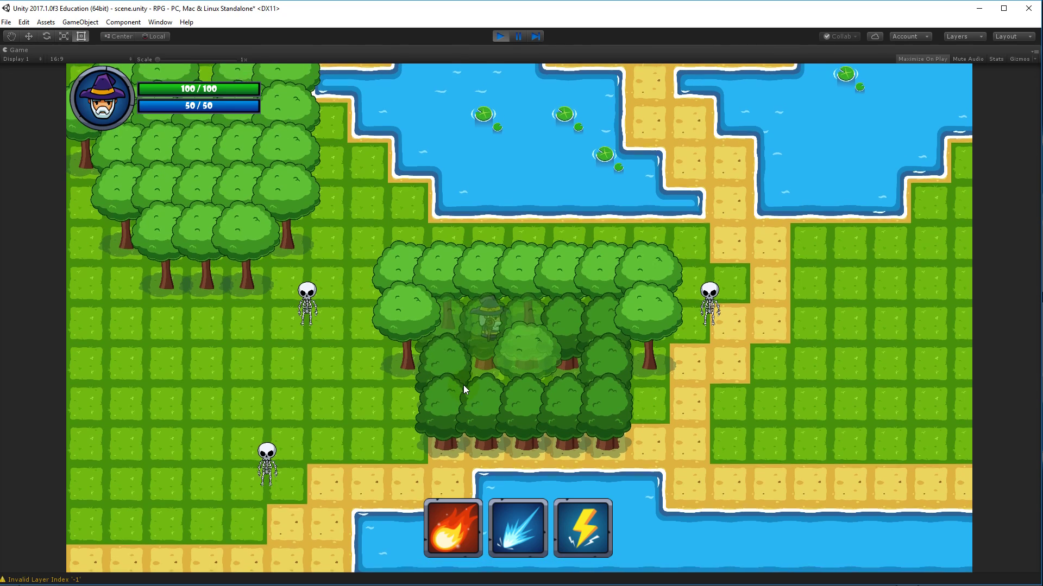
{"action": "key", "text": "w"}
{"action": "key", "text": "a"}
{"action": "key", "text": "w"}
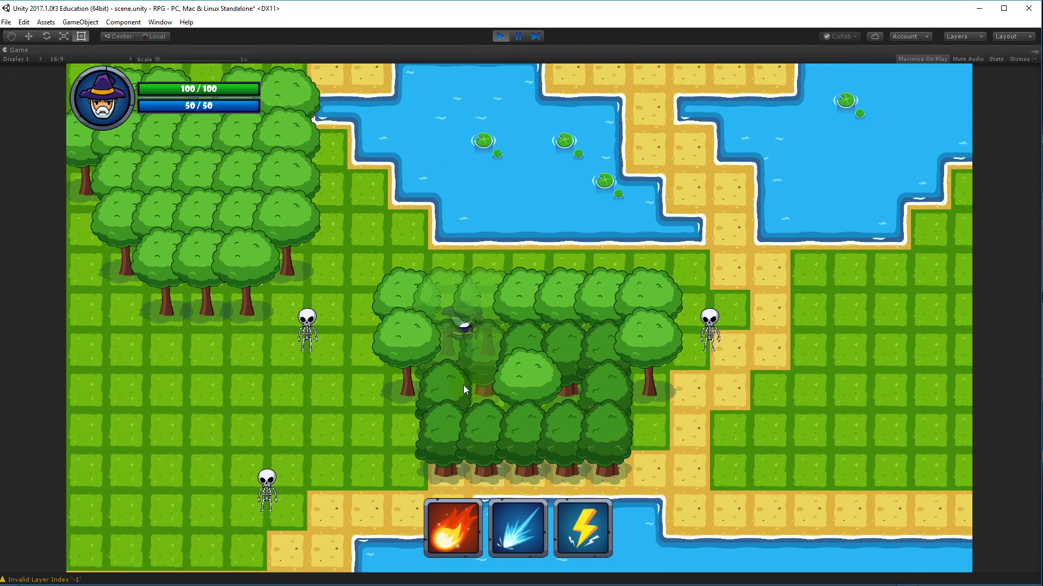
{"action": "key", "text": "s"}
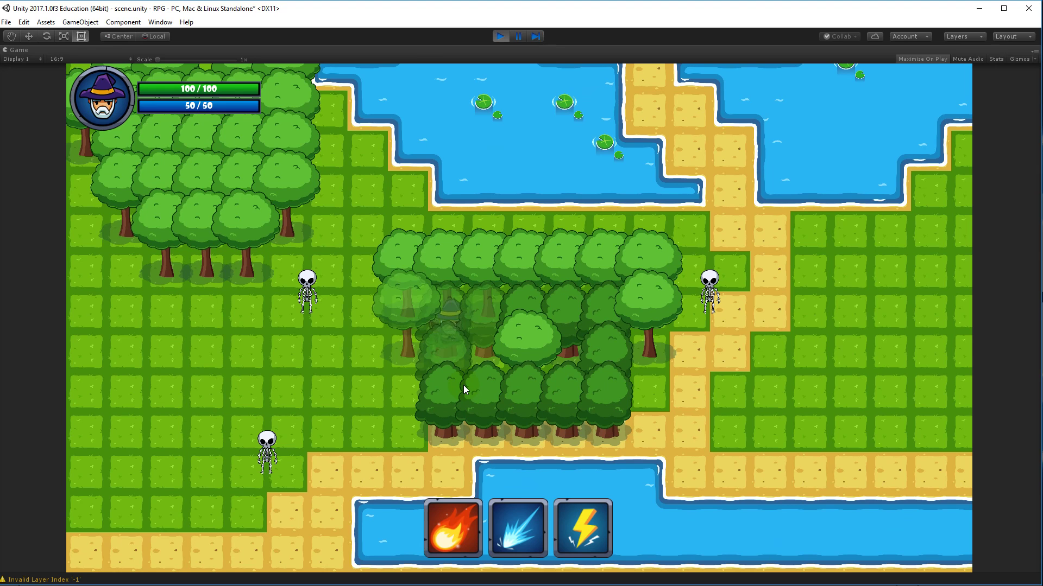
Step: Walk the player out of the central grove and along its front edge to inspect how the trees are layered behind the player
{"action": "key", "text": "s"}
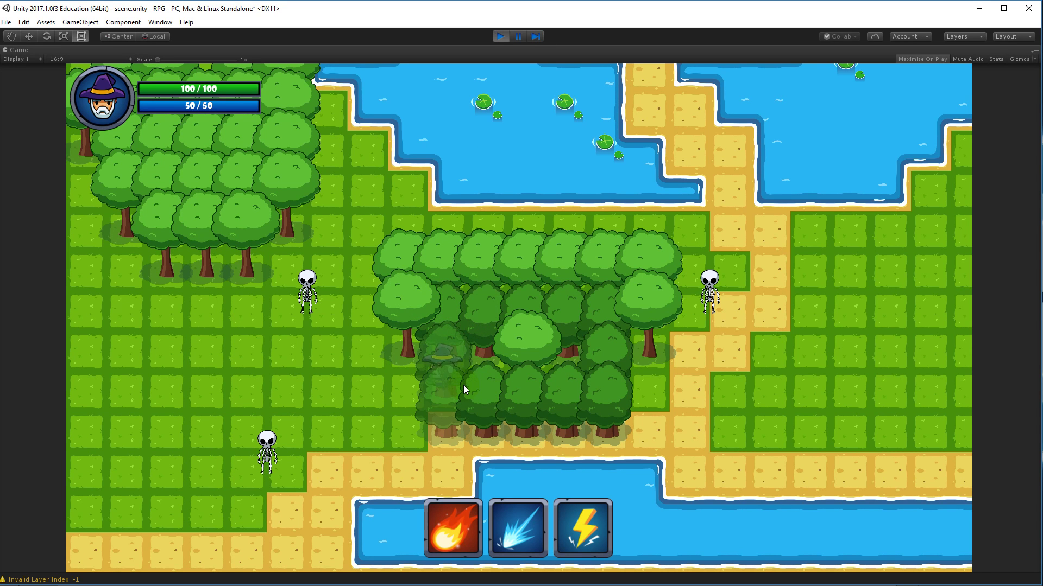
{"action": "key", "text": "a"}
{"action": "key", "text": "s"}
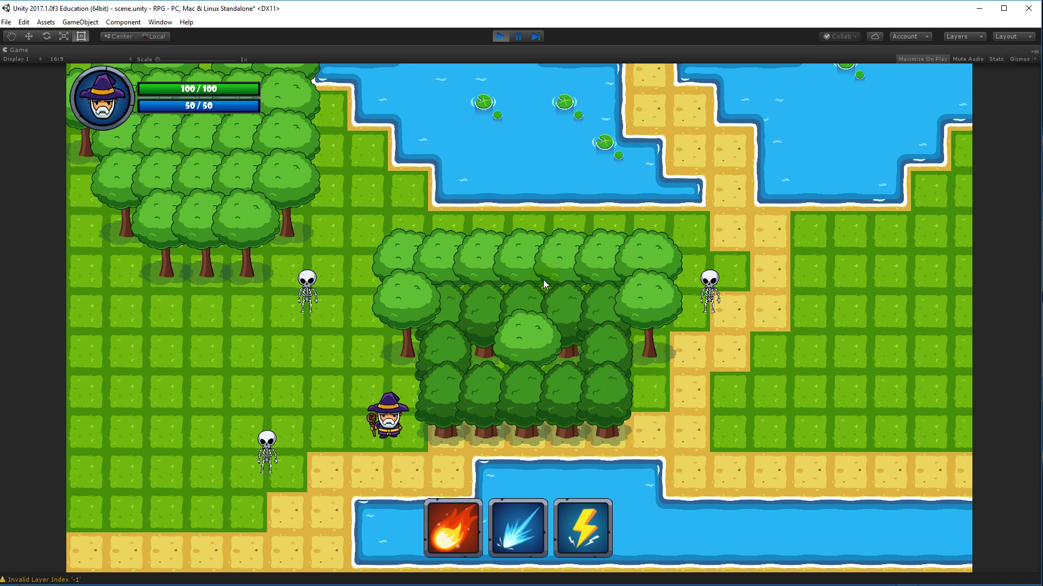
{"action": "key", "text": "d"}
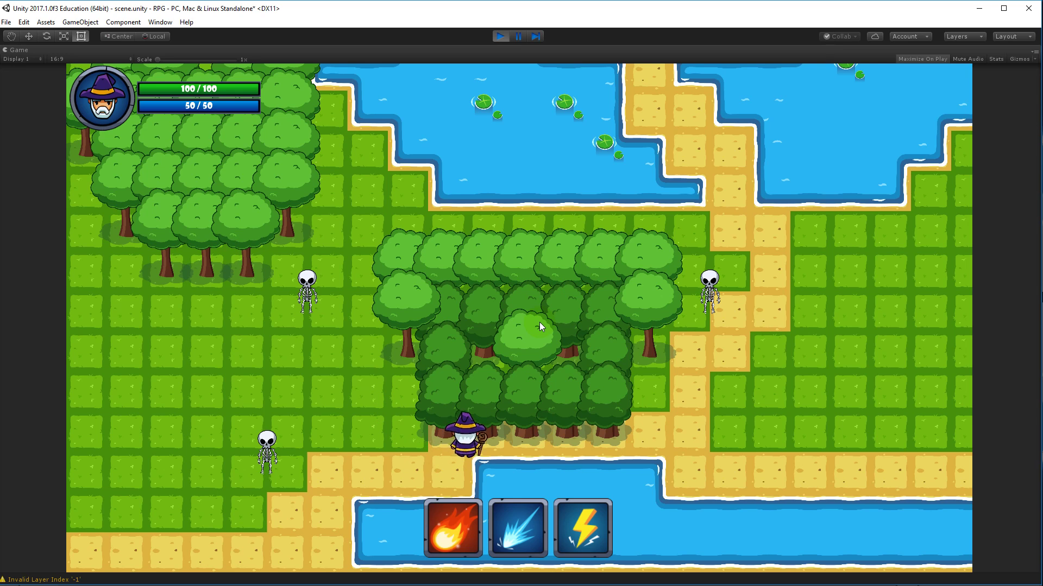
{"action": "key", "text": "d"}
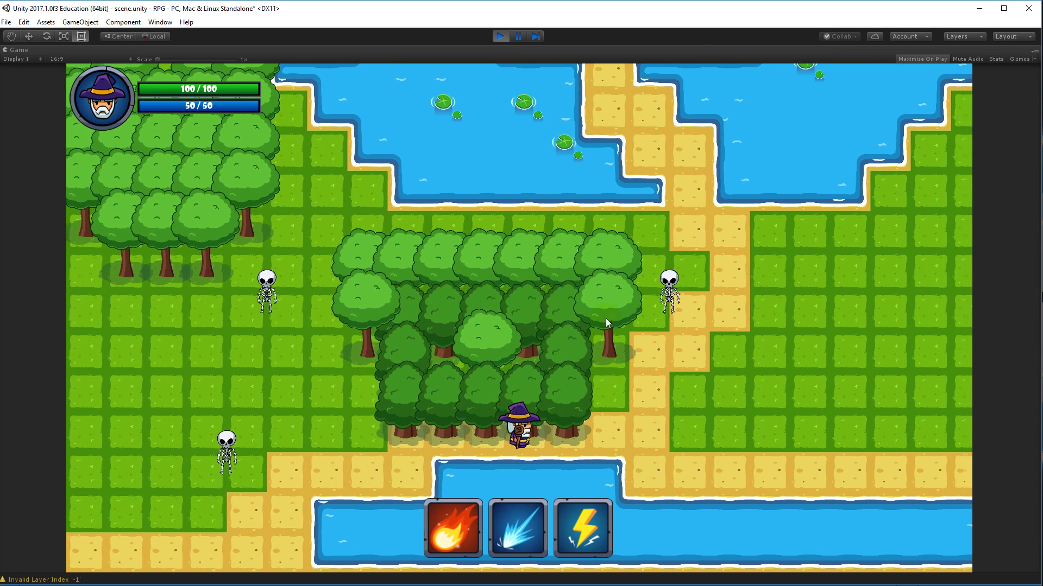
{"action": "key", "text": "d"}
{"action": "key", "text": "w"}
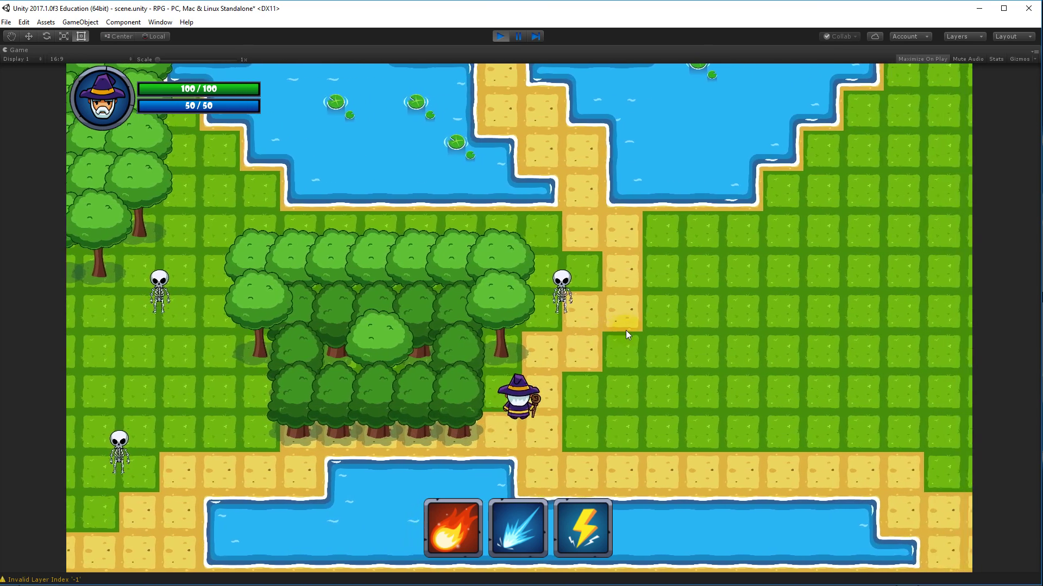
Step: Walk the player up the sand path to the clearing between the lakes to inspect the lily pads on the water
{"action": "key", "text": "w"}
{"action": "key", "text": "d"}
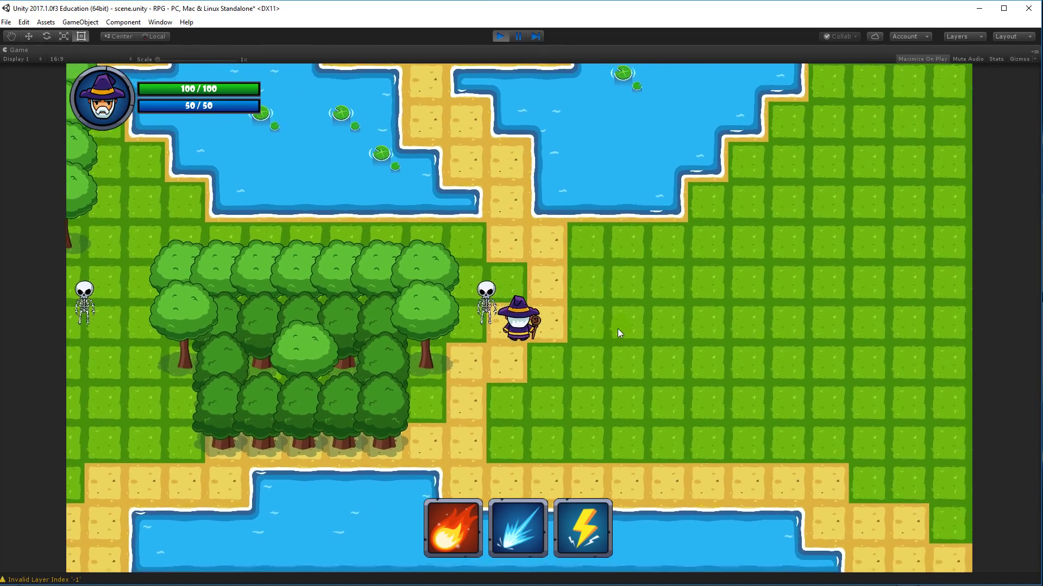
{"action": "key", "text": "w"}
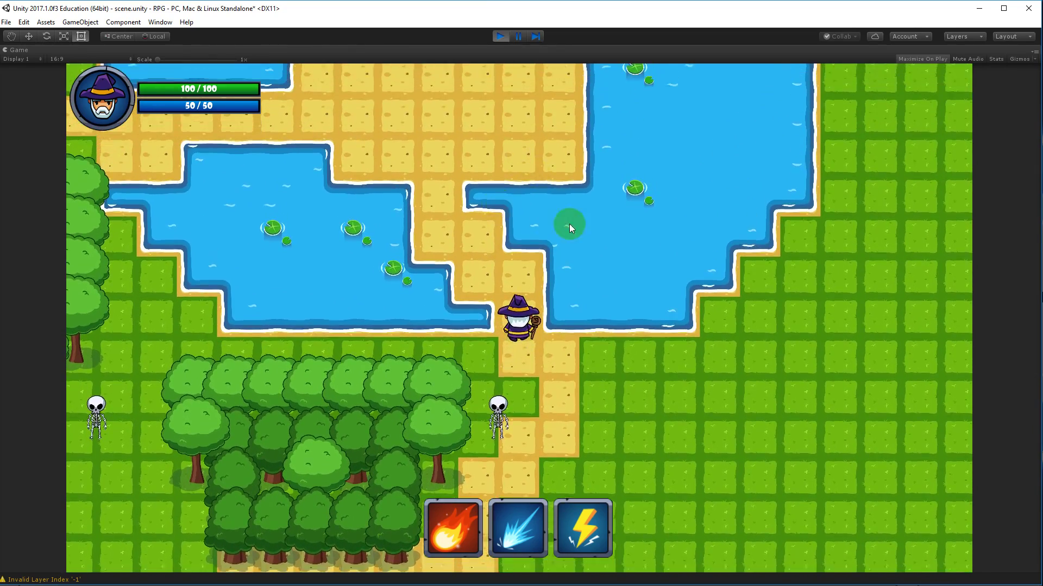
{"action": "key", "text": "w"}
{"action": "key", "text": "a"}
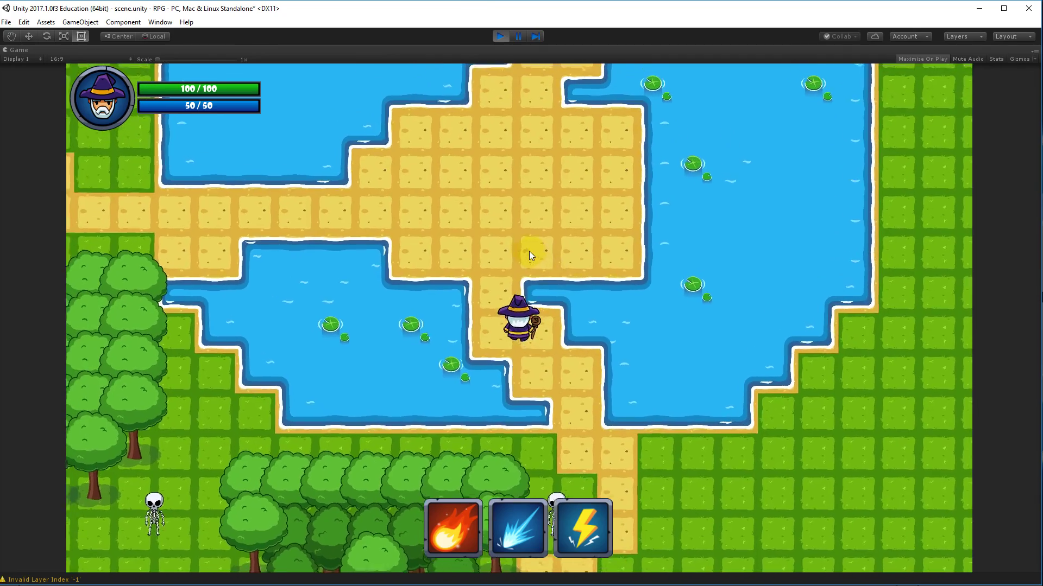
{"action": "key", "text": "w"}
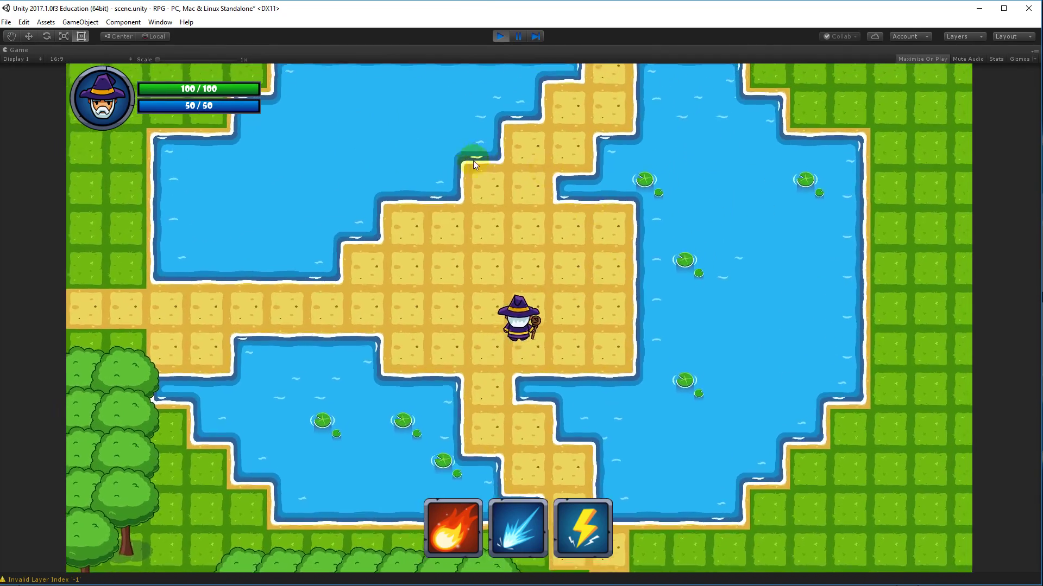
{"action": "key", "text": "w"}
{"action": "key", "text": "d"}
{"action": "key", "text": "a"}
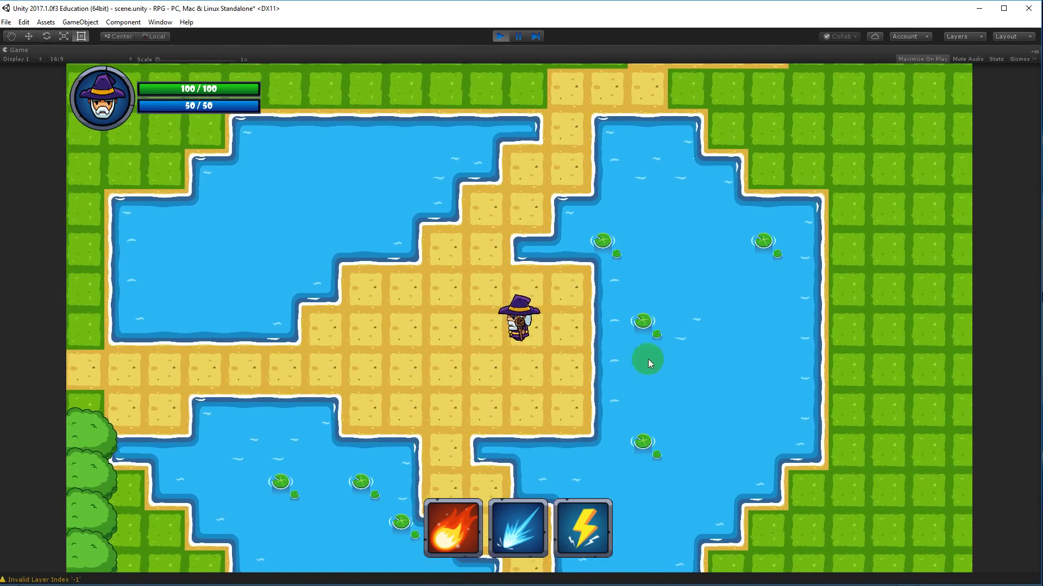
{"action": "key", "text": "s"}
{"action": "key", "text": "d"}
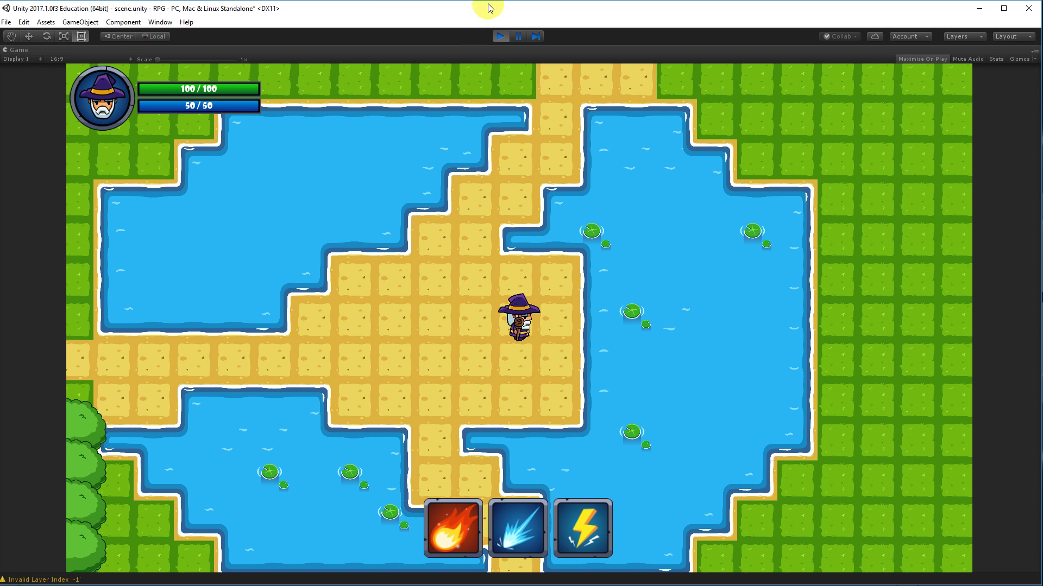
Step: Stop and rerun the game, and walk the player back up between the lakes to compare the newly generated lily pad placement
{"action": "left_click", "coordinate": [500, 36]}
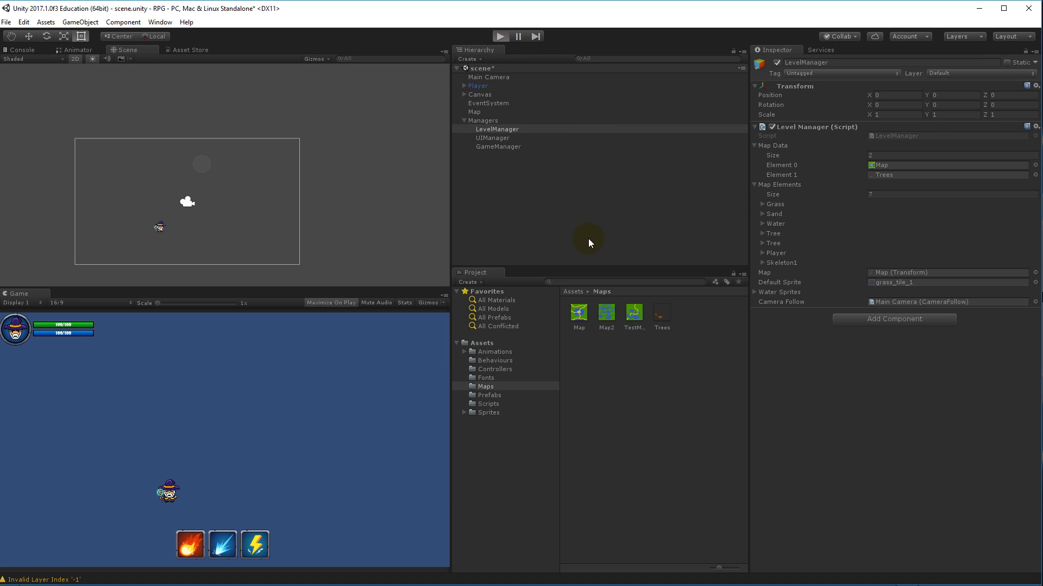
{"action": "key", "text": "ctrl+p"}
{"action": "key", "text": "w"}
{"action": "key", "text": "d"}
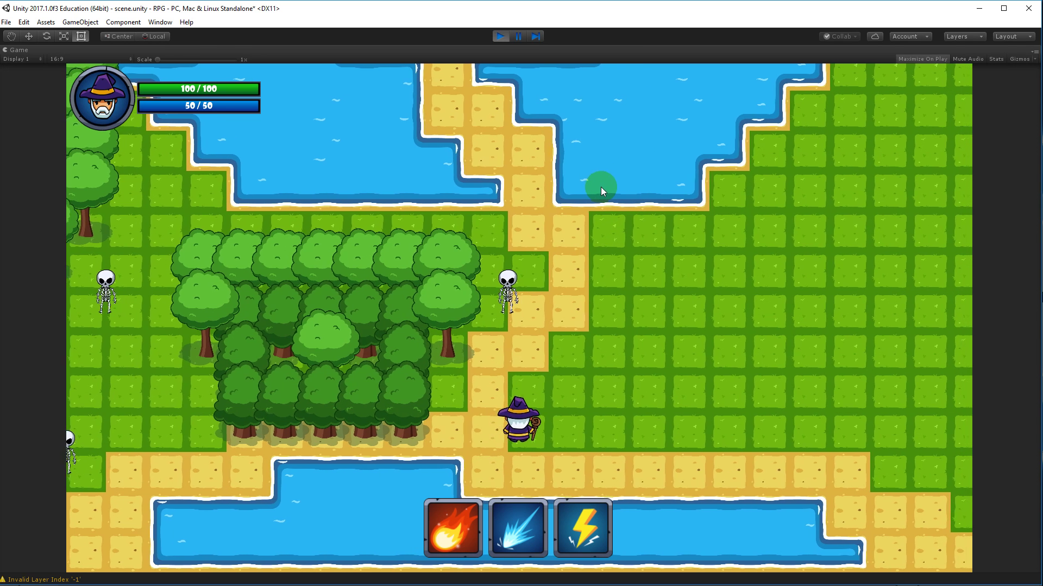
{"action": "key", "text": "w"}
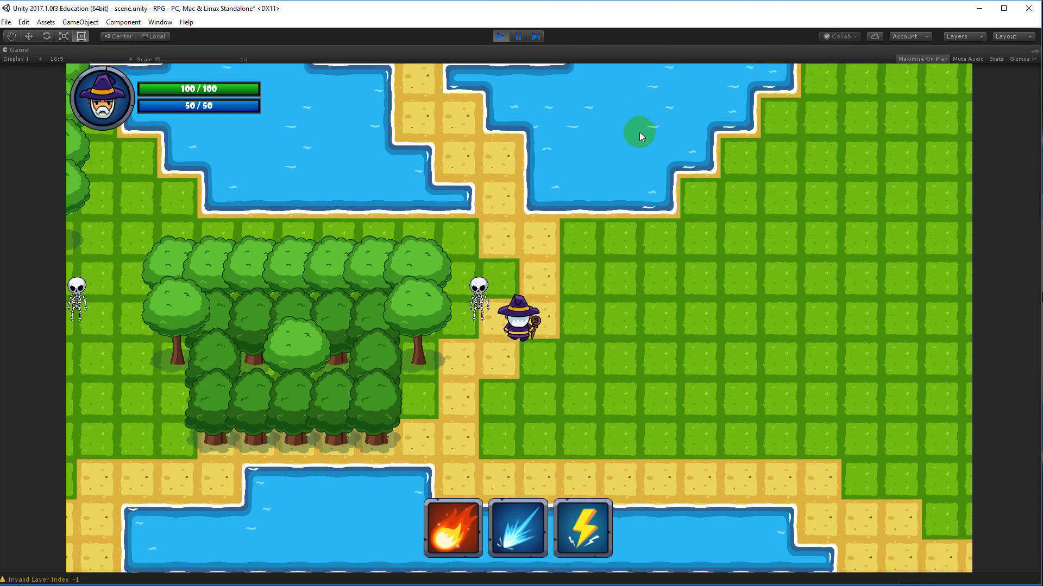
{"action": "key", "text": "w"}
{"action": "key", "text": "a"}
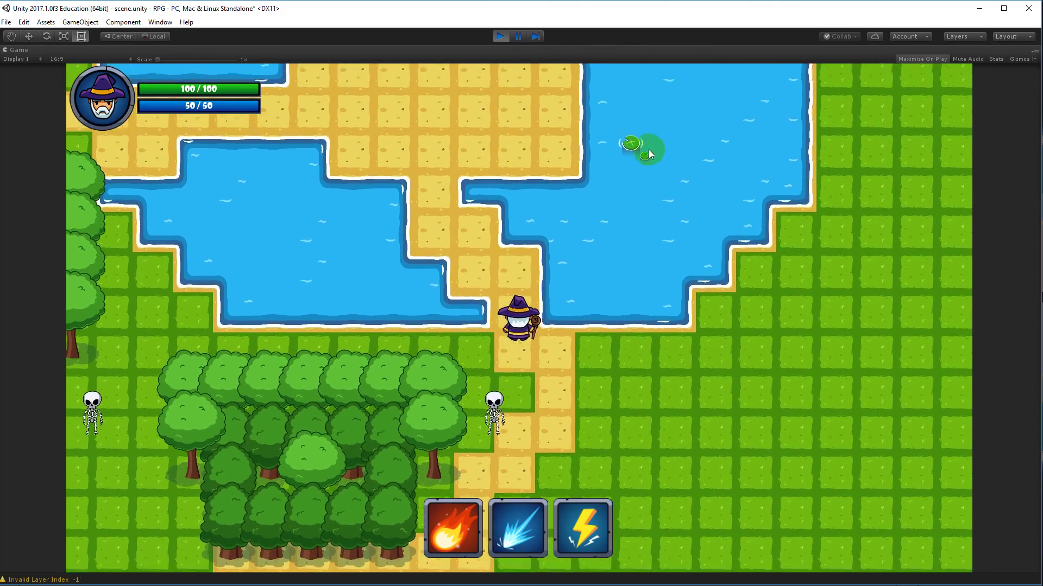
{"action": "key", "text": "w"}
{"action": "key", "text": "a"}
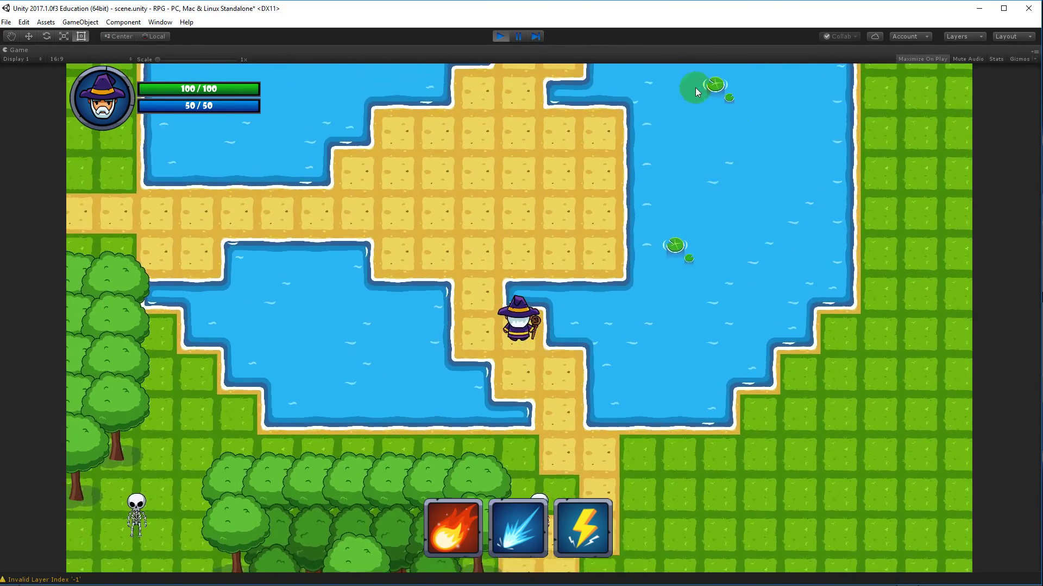
{"action": "key", "text": "a"}
{"action": "key", "text": "w"}
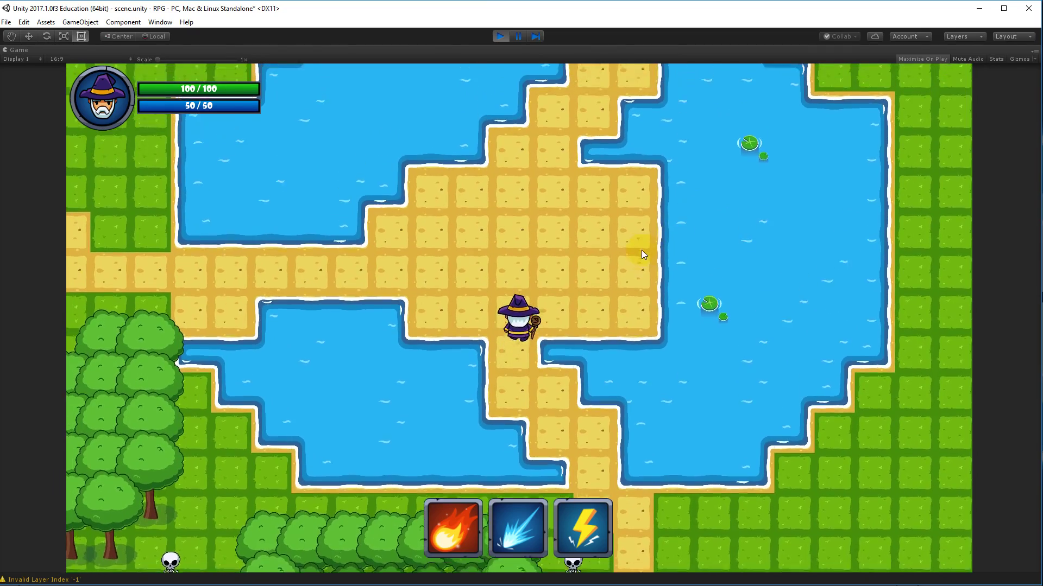
Step: Move the player around the sand clearing to examine the water tiles and shorelines of the surrounding lakes
{"action": "key", "text": "w"}
{"action": "key", "text": "a"}
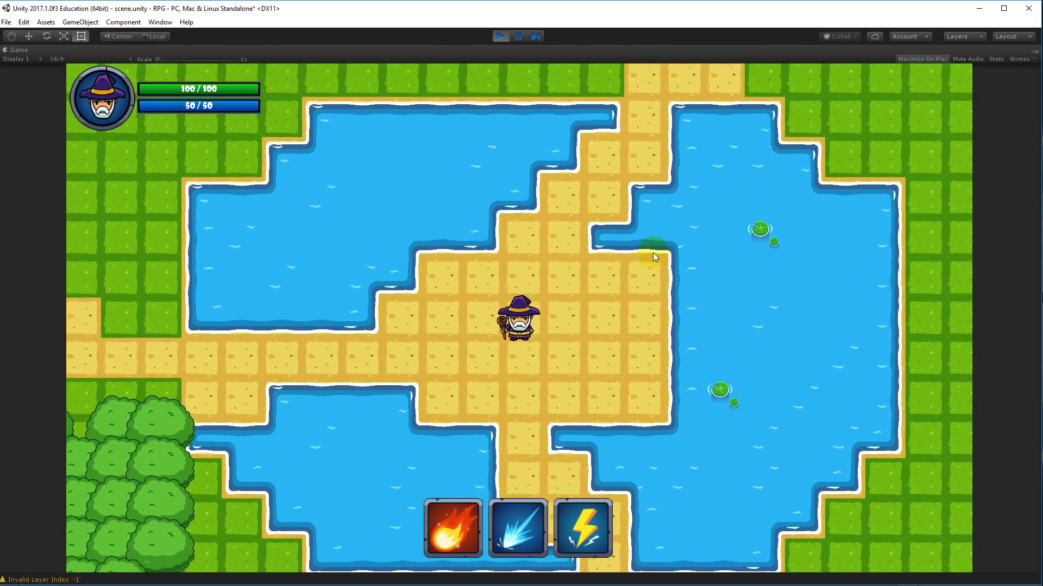
{"action": "key", "text": "d"}
{"action": "key", "text": "s"}
{"action": "key", "text": "d"}
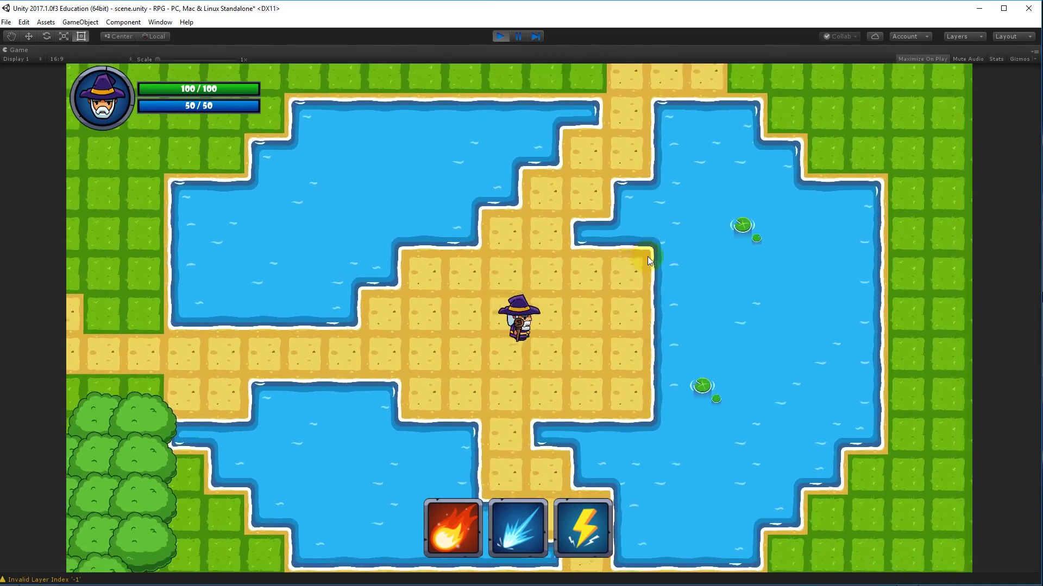
{"action": "key", "text": "w"}
{"action": "key", "text": "a"}
{"action": "key", "text": "s"}
{"action": "key", "text": "s"}
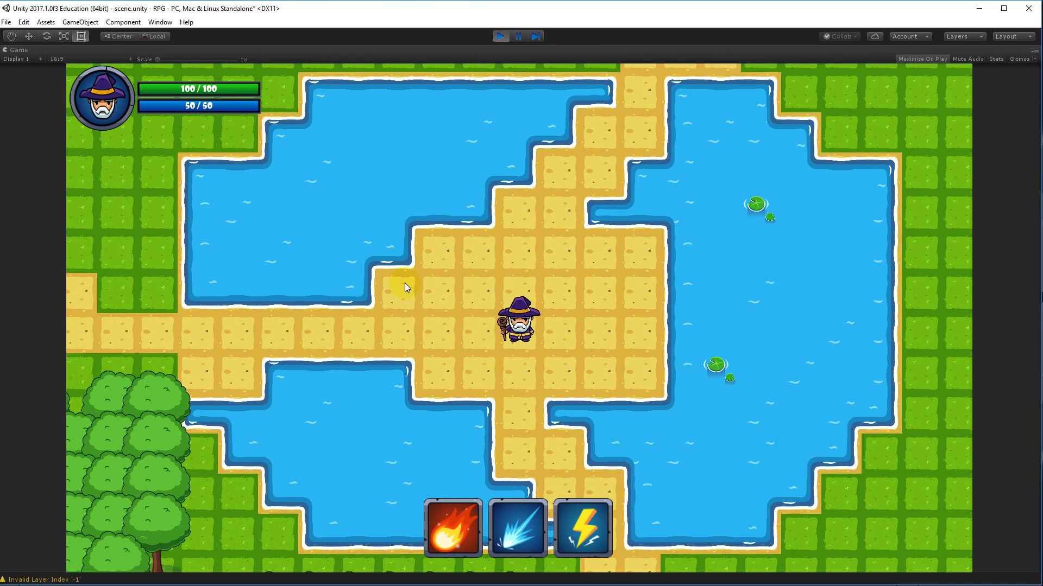